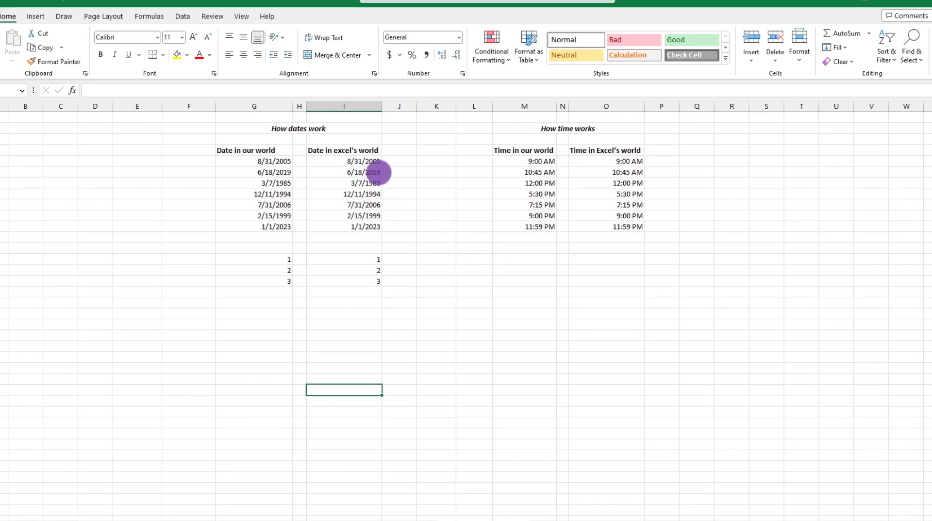
# Step: Clear the formatting of the seven dates listed under "Date in excel's world" in column I
pyautogui.moveTo(366, 160); pyautogui.dragTo(373, 225)
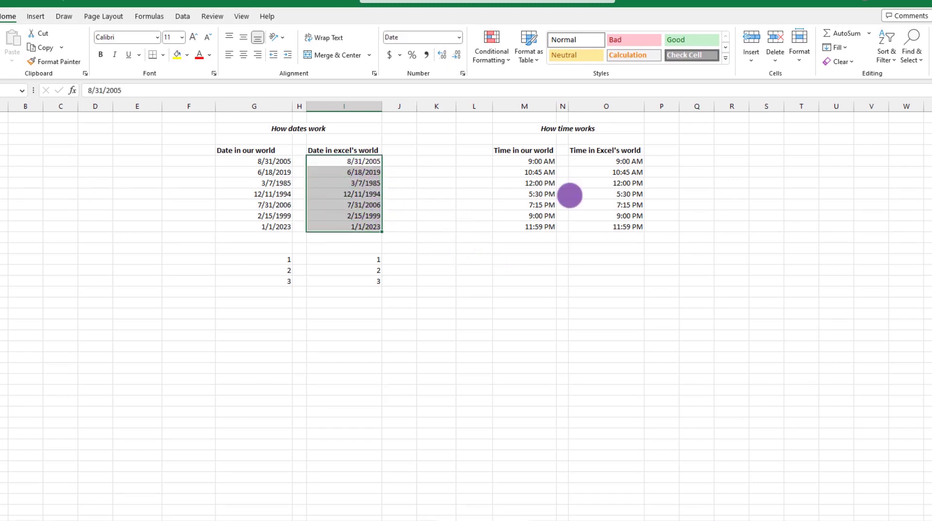
pyautogui.click(846, 60)
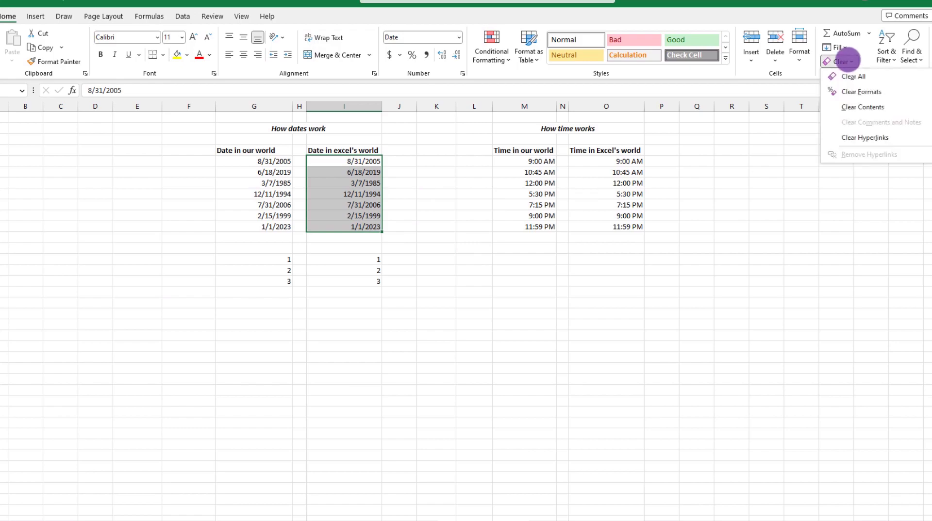
pyautogui.click(850, 87)
pyautogui.click(372, 401)
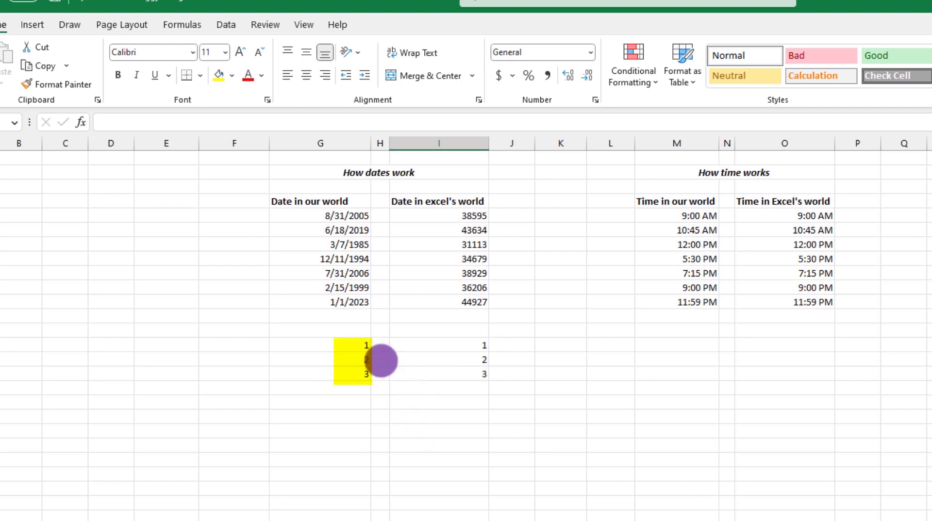
# Step: Format the numbers 1, 2 and 3 in column G as short dates
pyautogui.moveTo(345, 343); pyautogui.dragTo(345, 370)
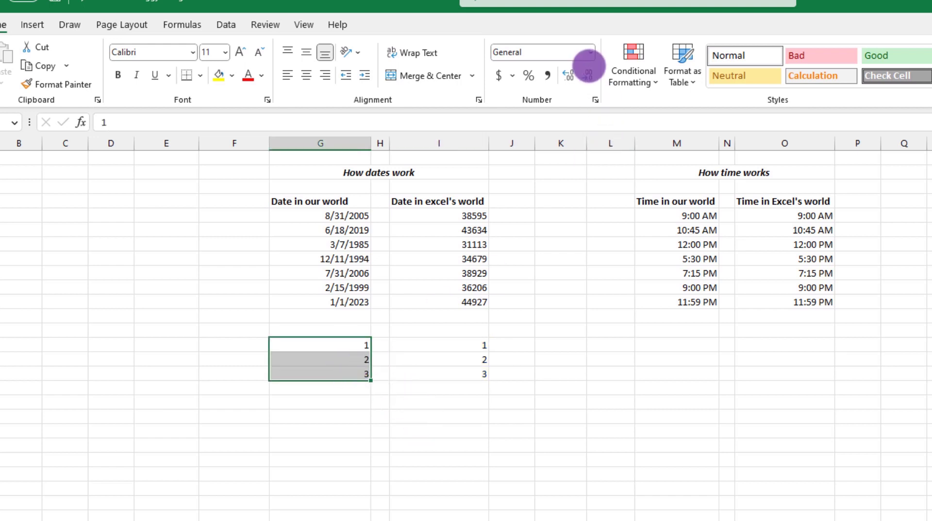
pyautogui.click(590, 52)
pyautogui.click(558, 206)
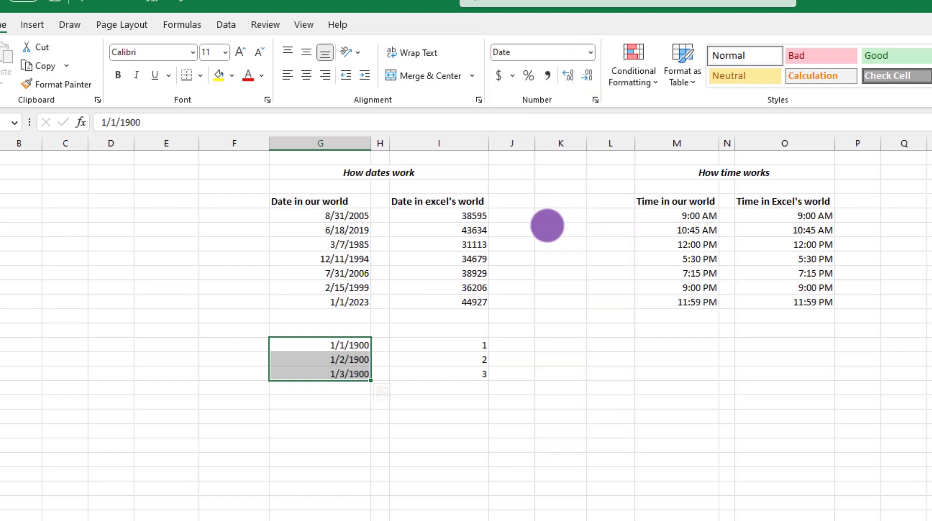
pyautogui.click(378, 503)
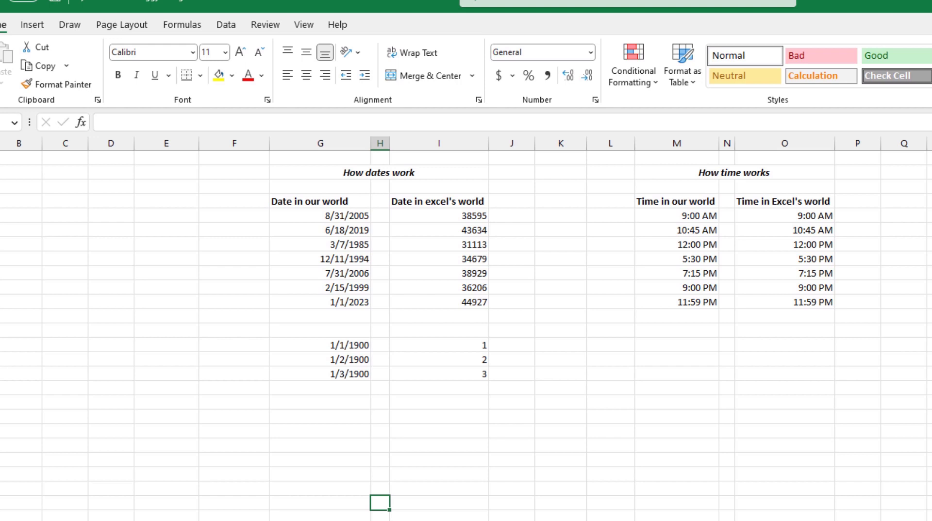
# Step: Clear the formatting of the seven times listed under "Time in Excel's world" in column O
pyautogui.click(904, 243)
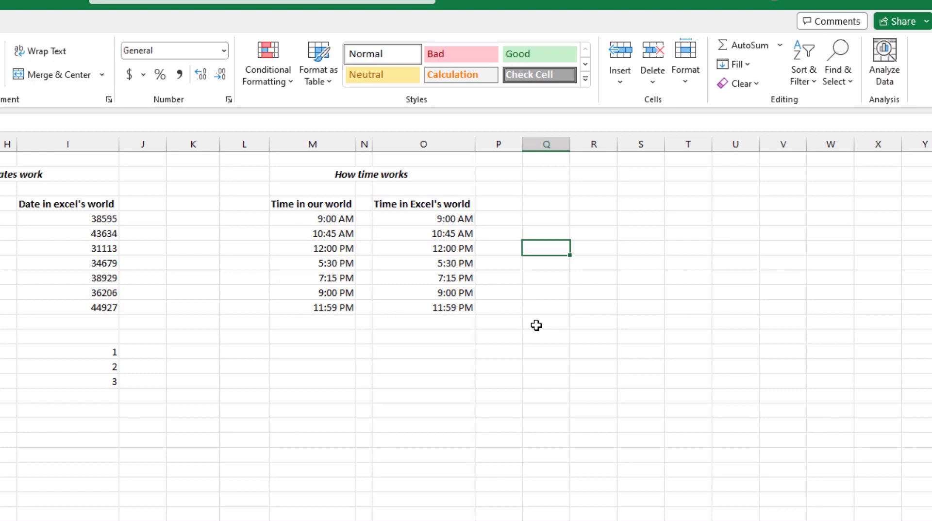
pyautogui.moveTo(443, 220); pyautogui.dragTo(436, 305)
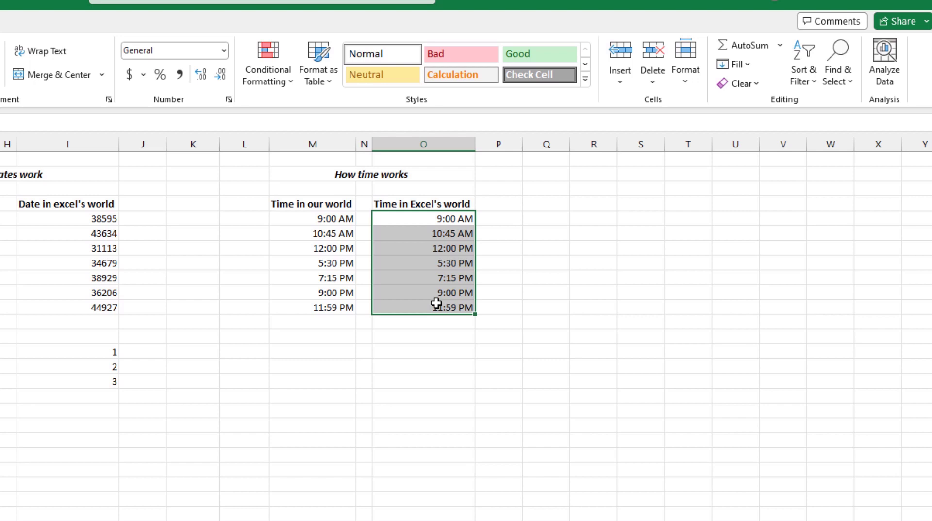
pyautogui.click(755, 85)
pyautogui.click(753, 122)
pyautogui.click(461, 404)
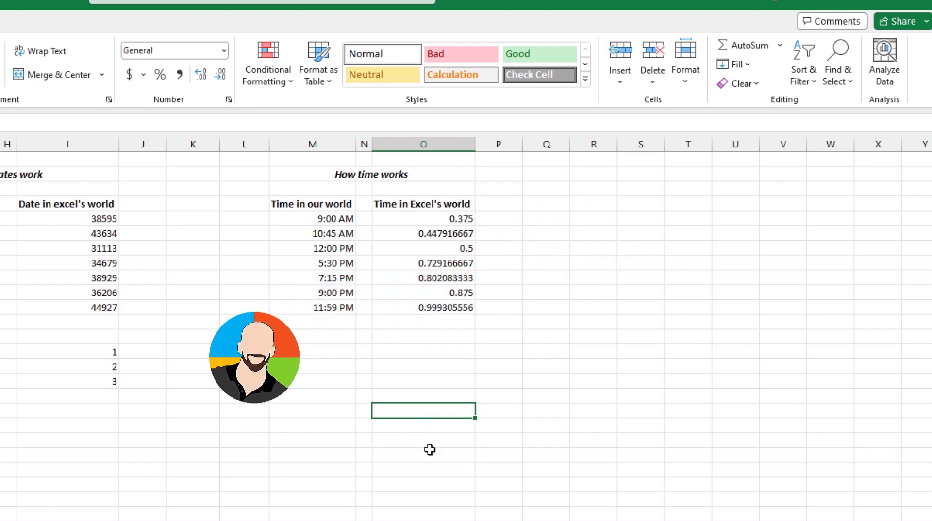
# Step: Enter the time 12:15 PM, with a space before PM, in an empty column M cell below the time list
pyautogui.click(325, 381)
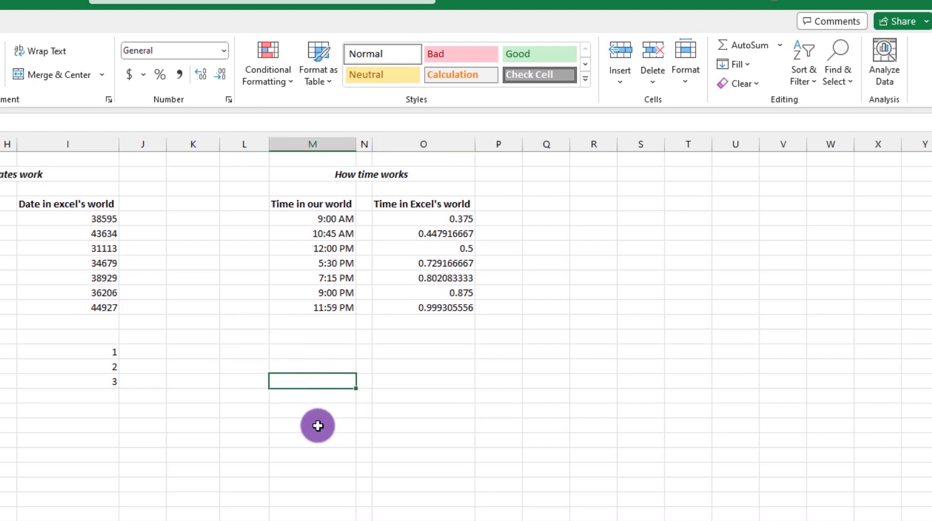
pyautogui.click(311, 439)
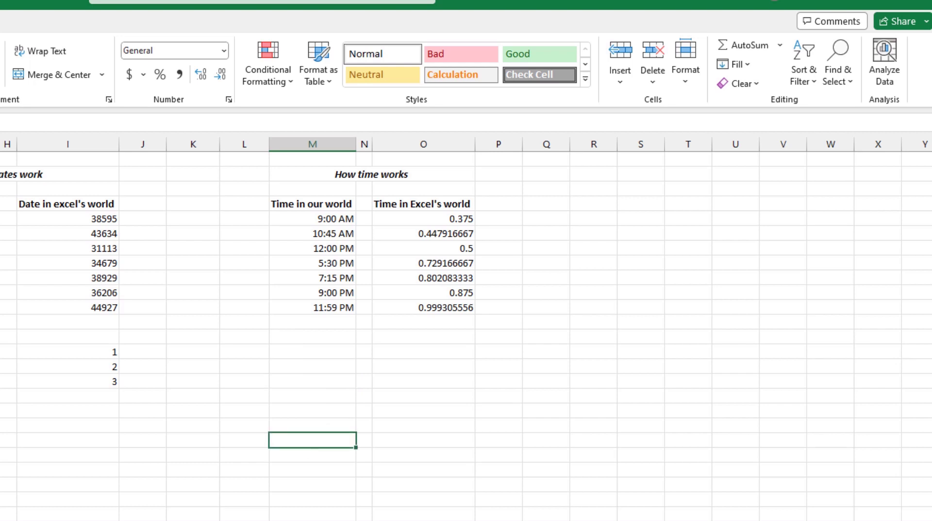
pyautogui.write('12:15')
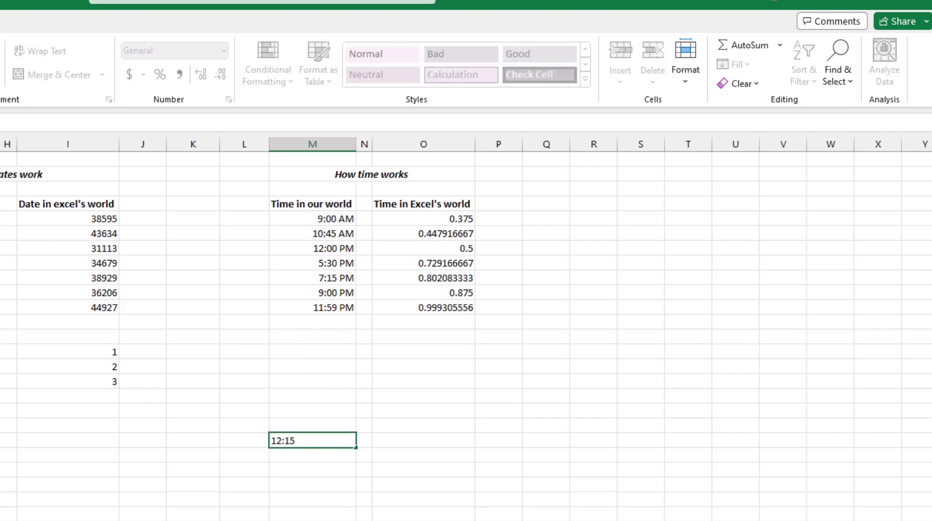
pyautogui.write(' PM')
pyautogui.press('Return')
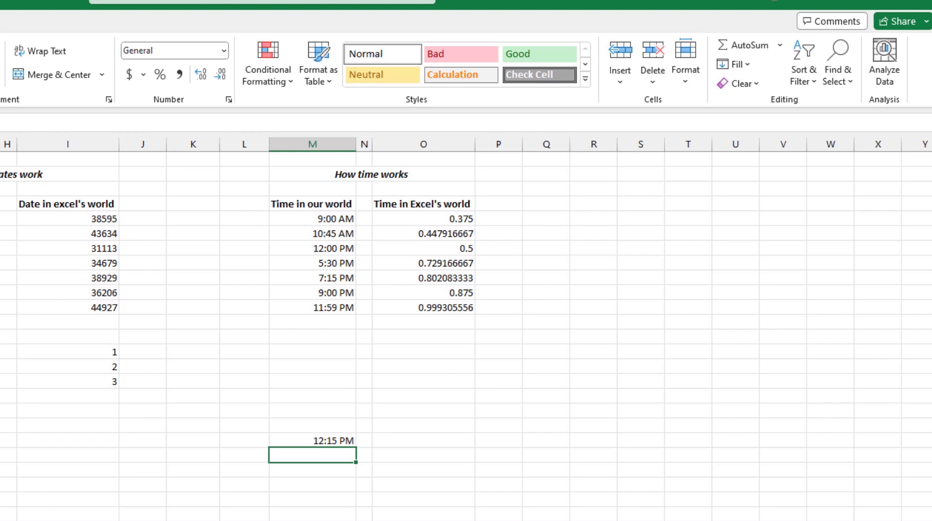
# Step: Enter 12:15PM, without a space before PM, in column O on the same row as the 12:15 PM entry
pyautogui.press('Up')
pyautogui.press('Right')
pyautogui.press('Right')
pyautogui.write('12:15')
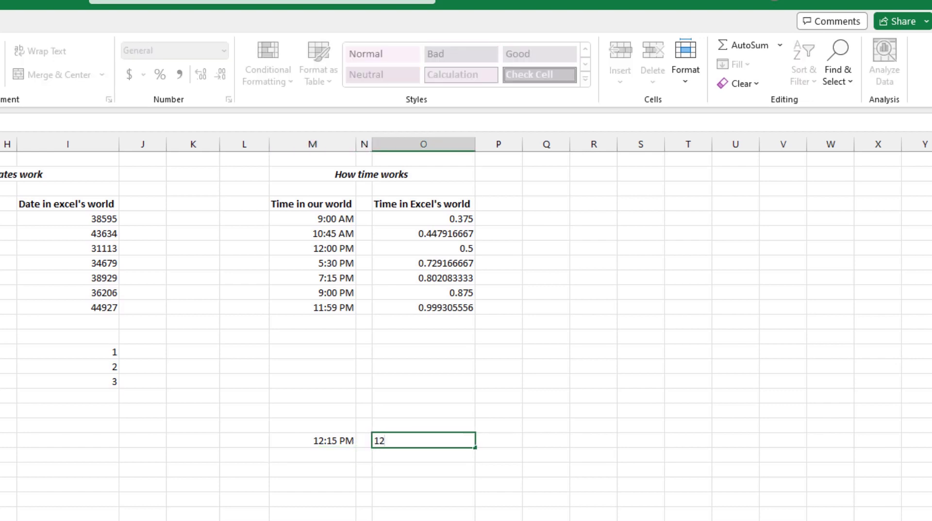
pyautogui.write('PM')
pyautogui.press('Return')
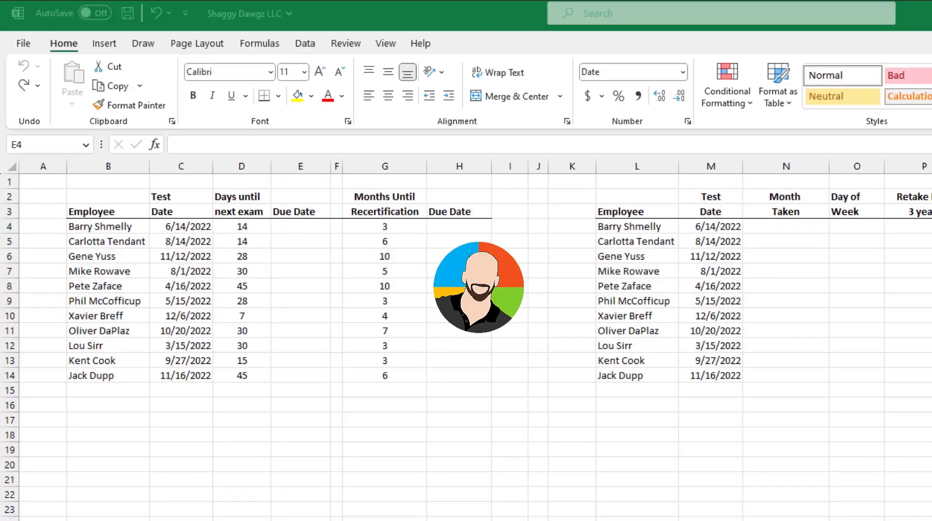
# Step: Enter the formula =C4+D4 in E4 to add the days until the next exam to the test date
pyautogui.click(305, 232)
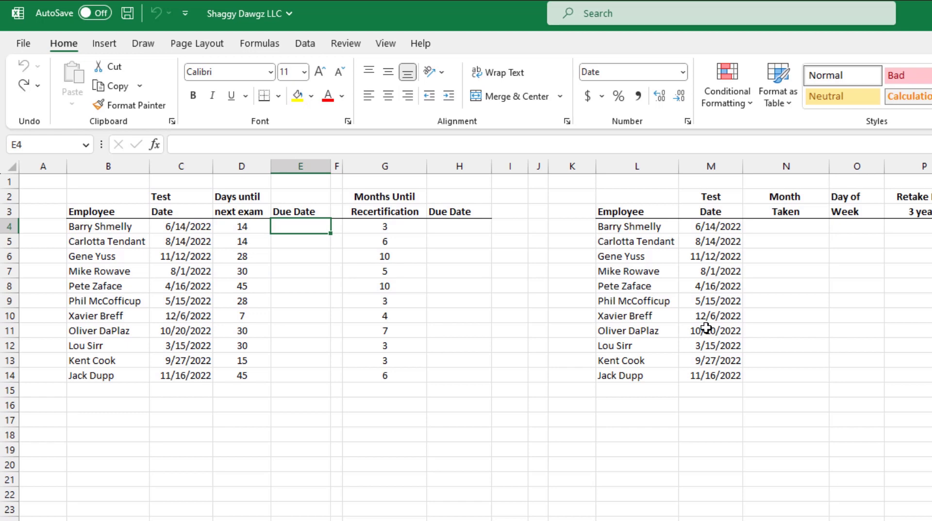
pyautogui.write('=')
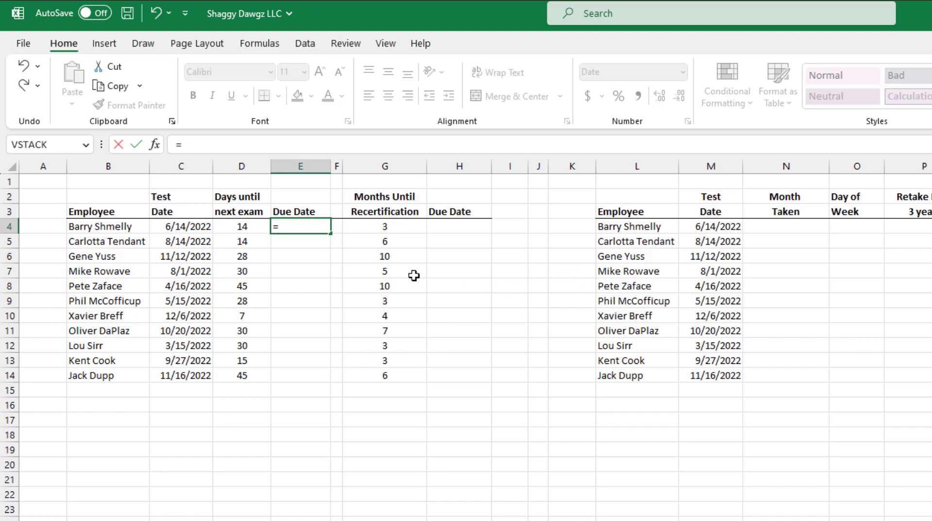
pyautogui.click(182, 228)
pyautogui.write('+')
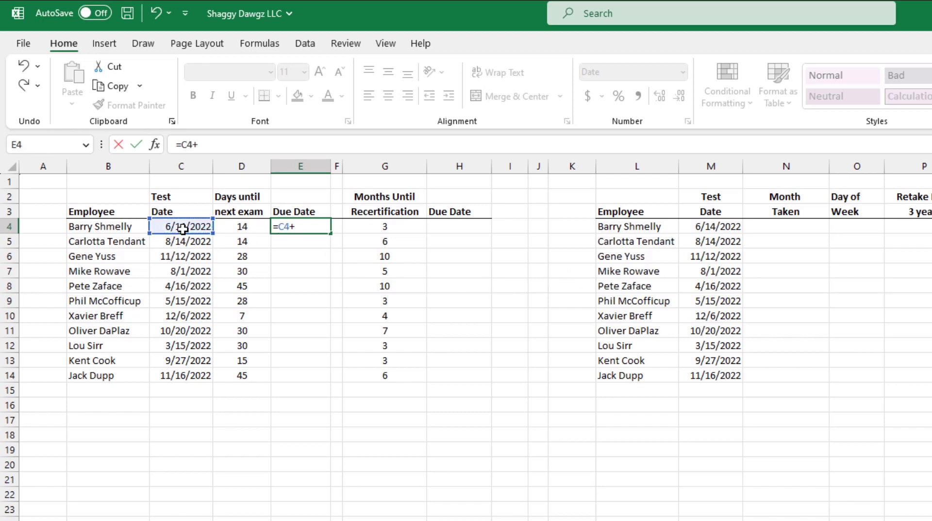
pyautogui.click(248, 230)
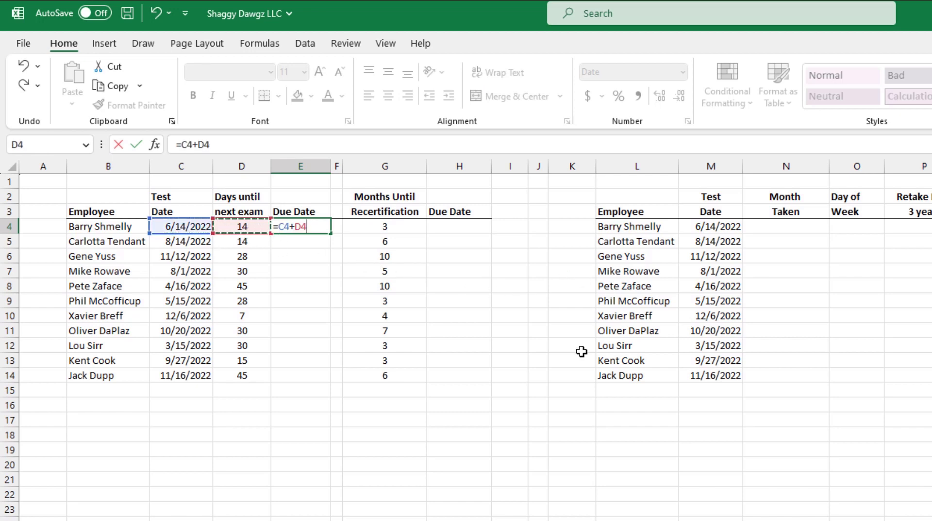
pyautogui.press('Return')
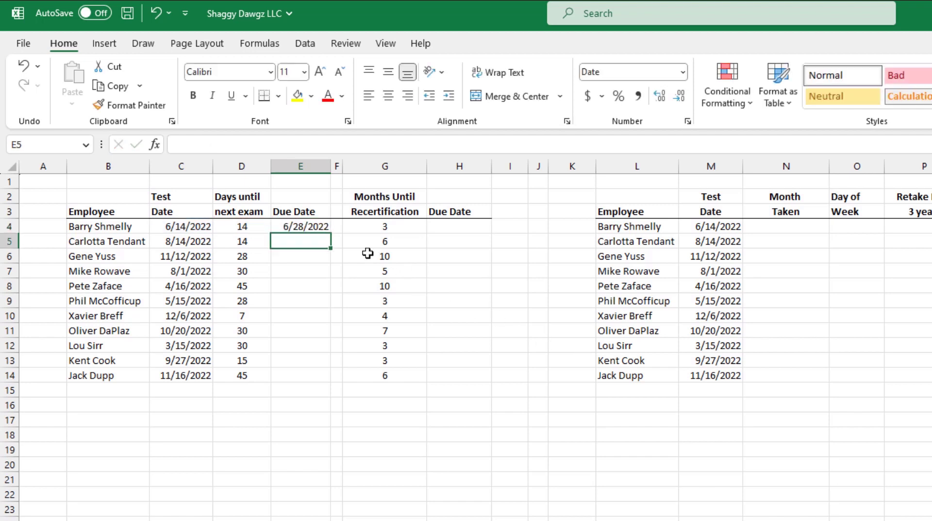
# Step: Fill the due date formula from E4 down through E14
pyautogui.click(315, 228)
pyautogui.moveTo(332, 233); pyautogui.dragTo(331, 383)
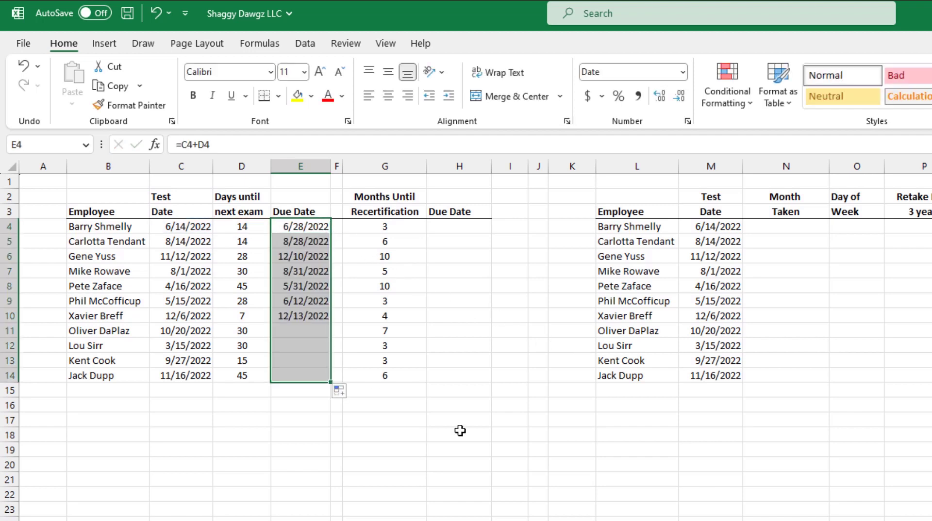
pyautogui.click(525, 323)
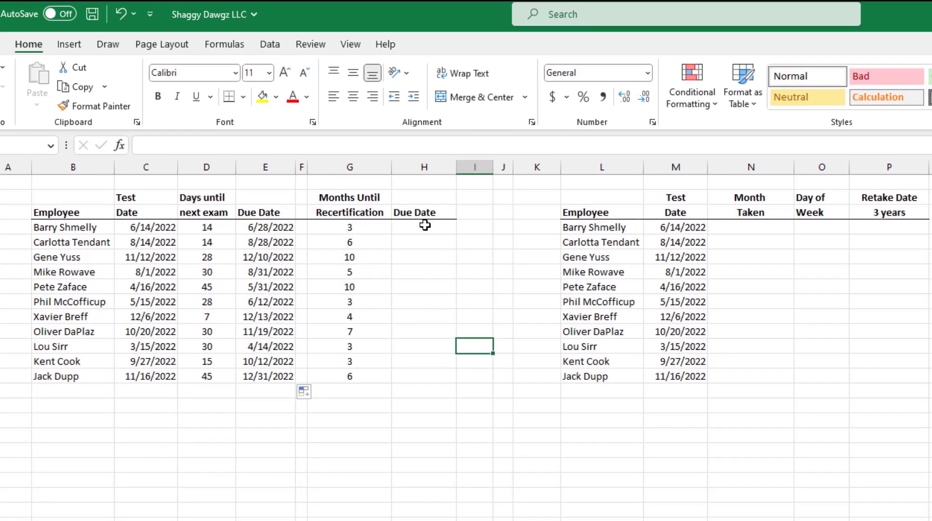
# Step: Calculate the recertification due date in H4 with EDATE, using C4 as start date and G4 as months
pyautogui.click(459, 226)
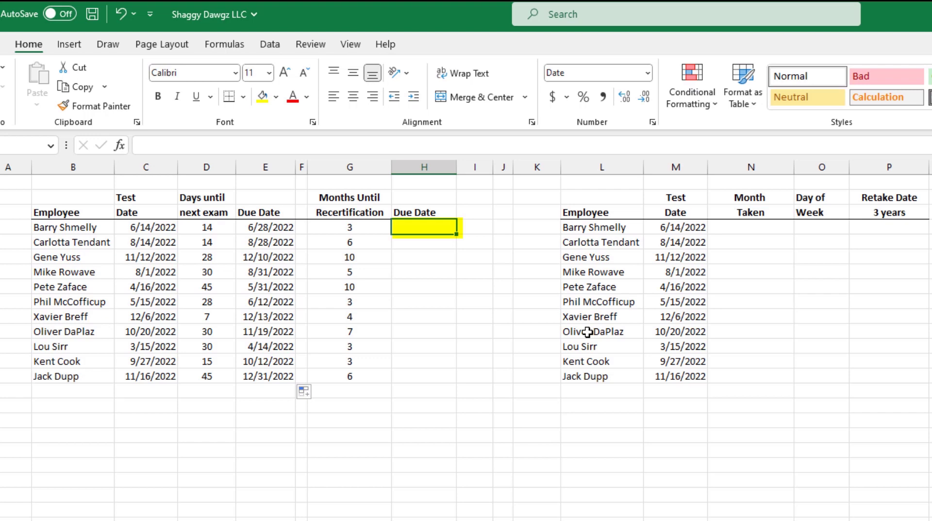
pyautogui.write('=ed')
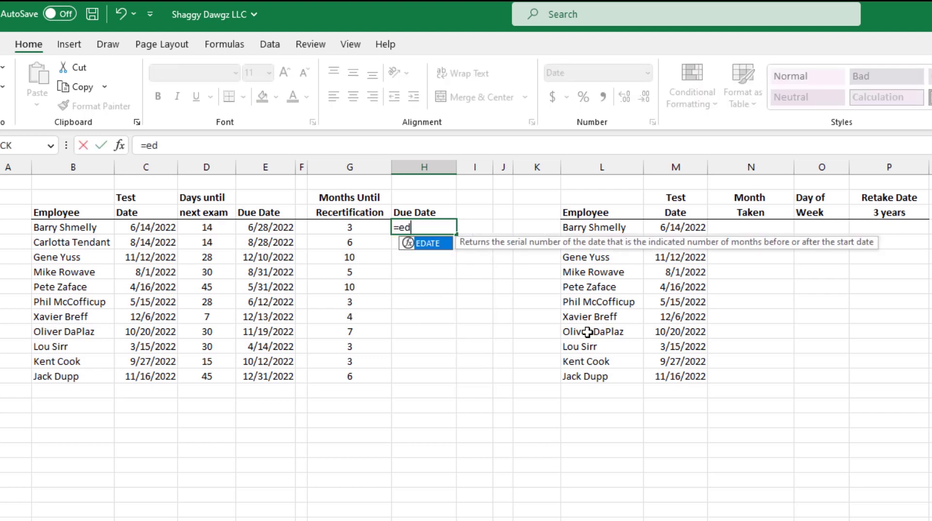
pyautogui.write('ate(')
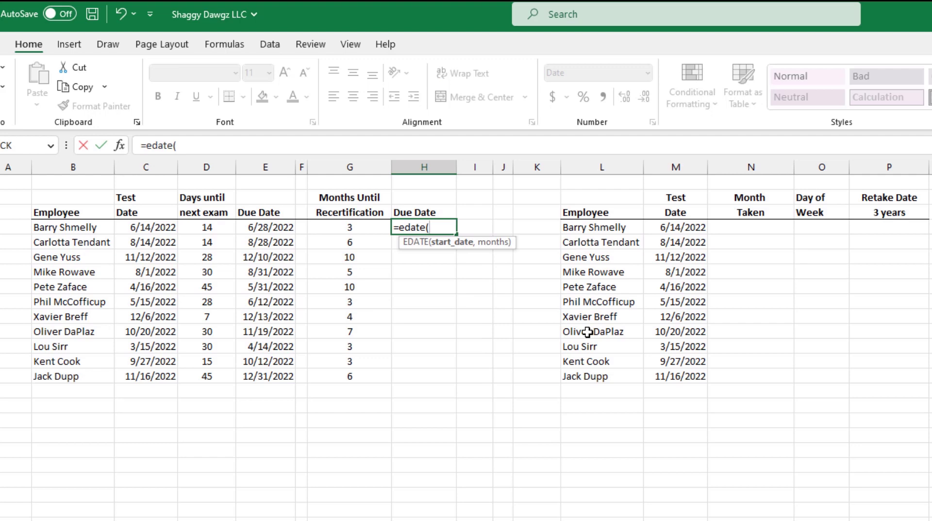
pyautogui.click(137, 227)
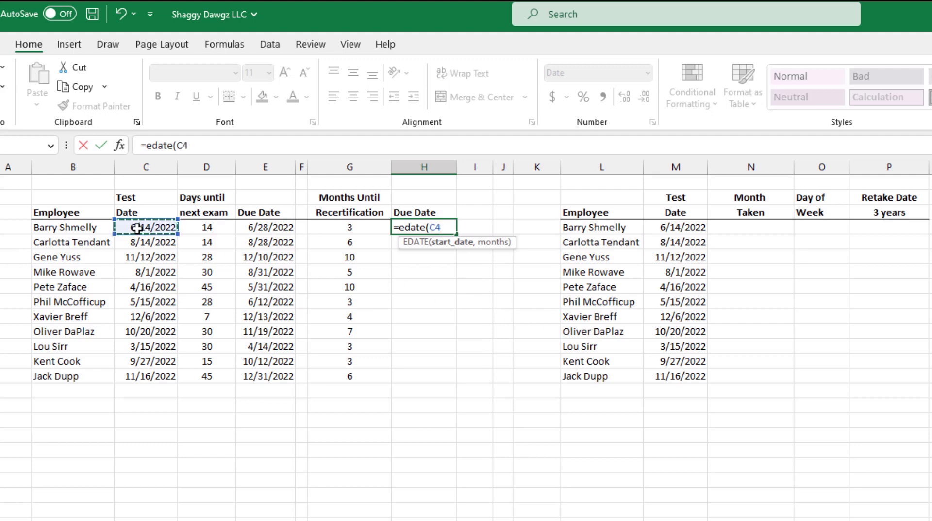
pyautogui.write(',')
pyautogui.click(363, 226)
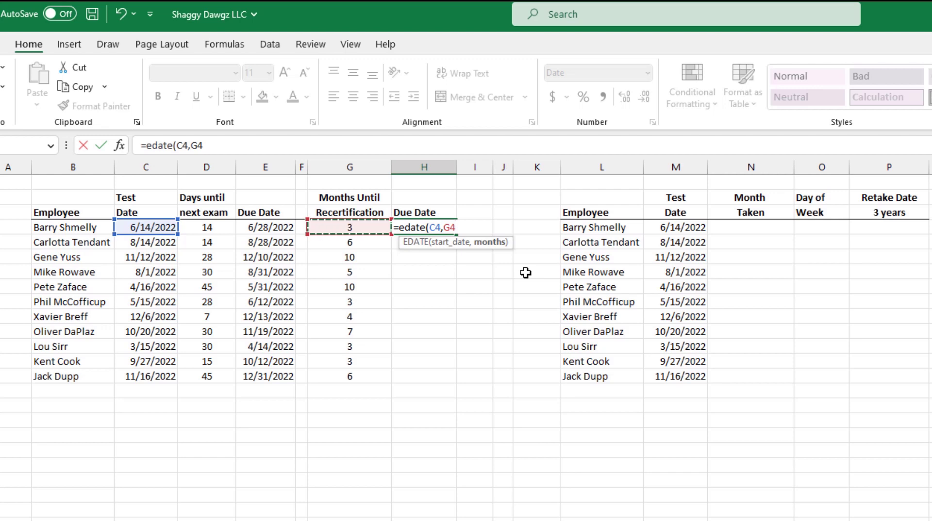
pyautogui.press('Return')
# Step: Fill the EDATE formula from H4 down through H14
pyautogui.click(446, 229)
pyautogui.moveTo(456, 234); pyautogui.dragTo(455, 382)
pyautogui.click(445, 449)
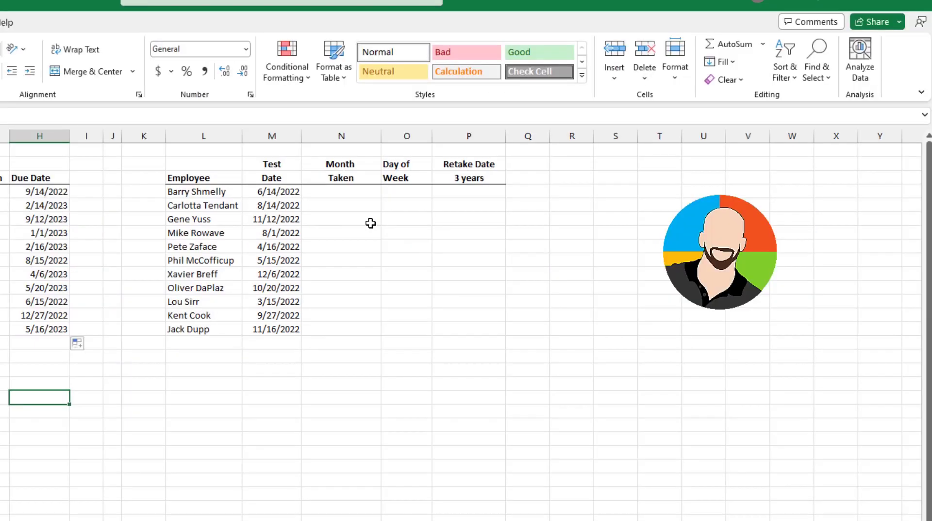
# Step: Enter =TEXT(M4,"mmm") in N4 to return the abbreviated month of the test date
pyautogui.click(339, 193)
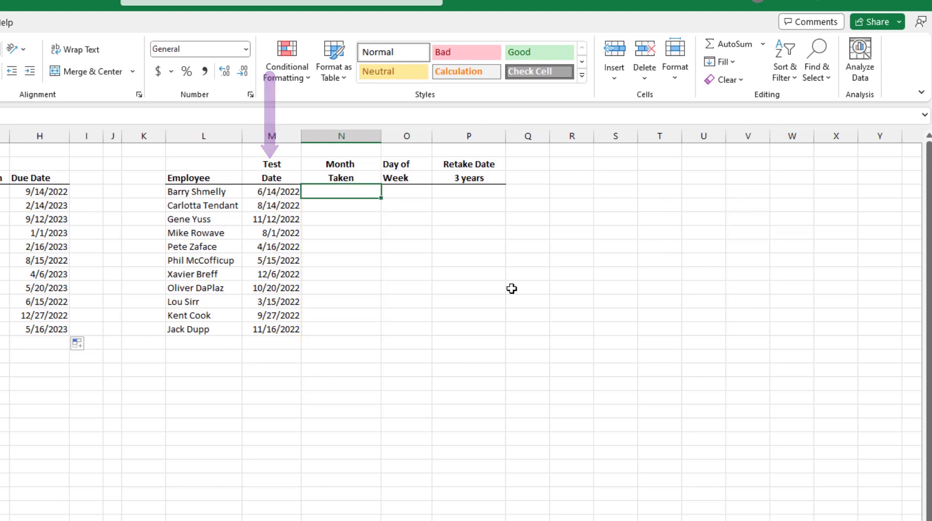
pyautogui.write('=')
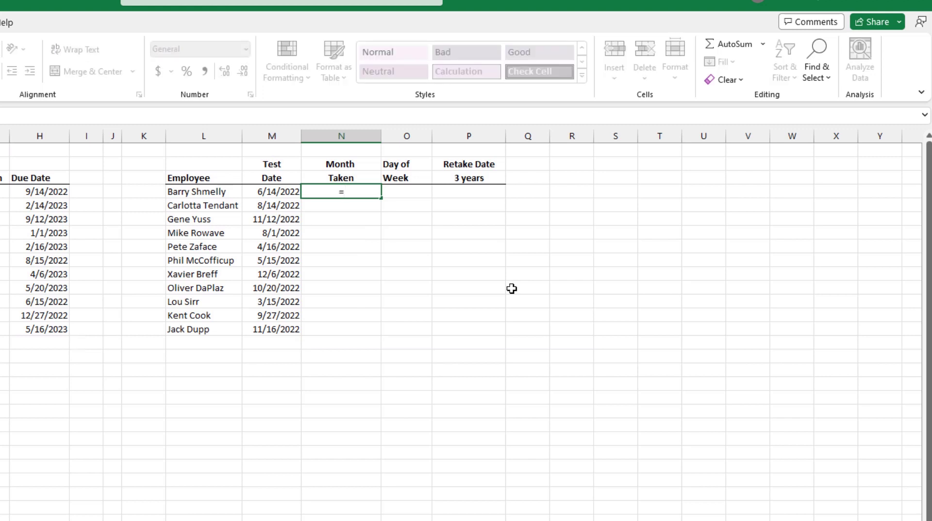
pyautogui.write('text(')
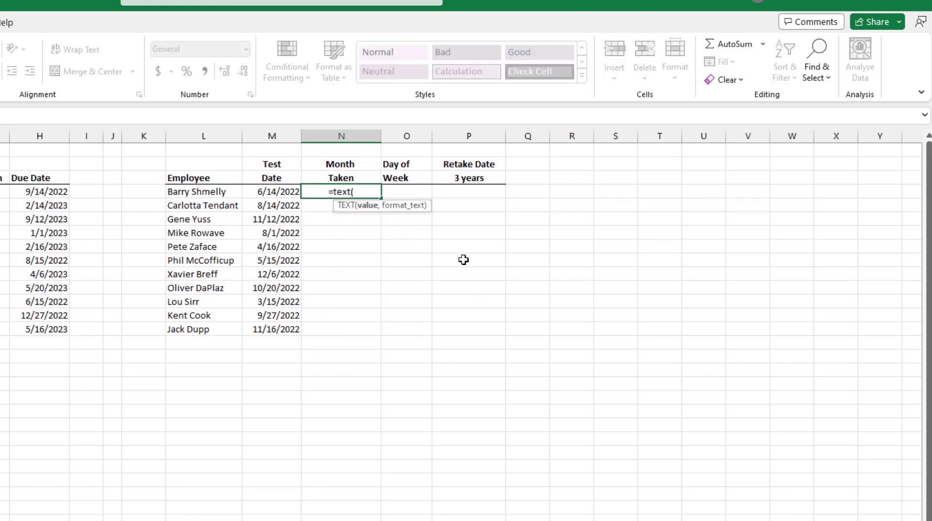
pyautogui.click(280, 193)
pyautogui.write(',')
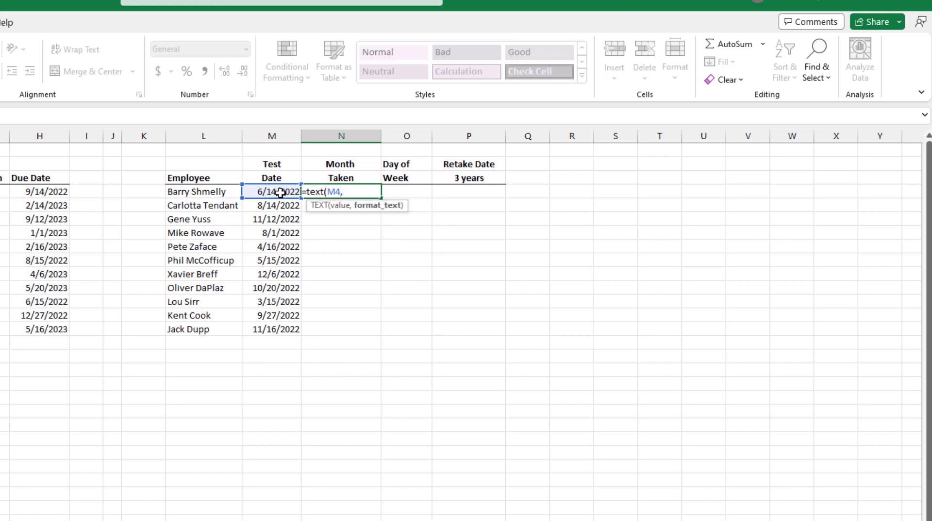
pyautogui.write('"mmm")')
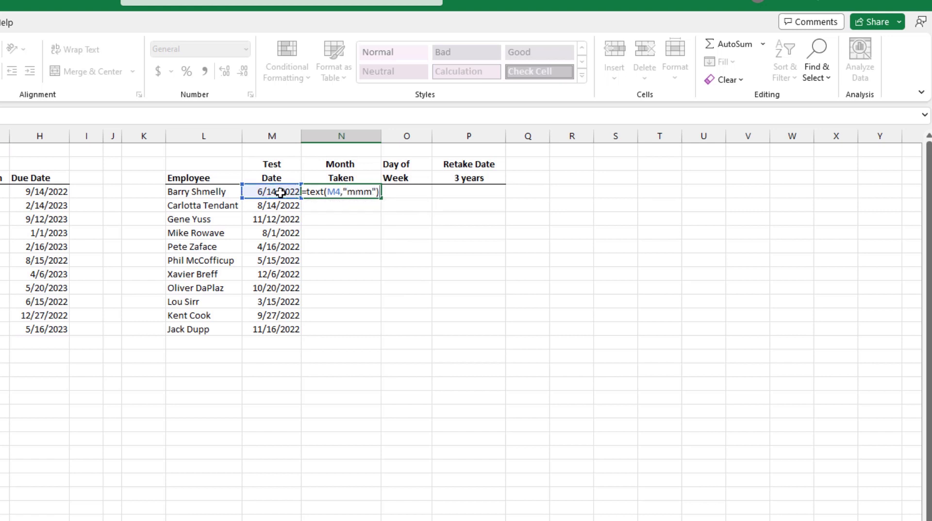
pyautogui.press('Return')
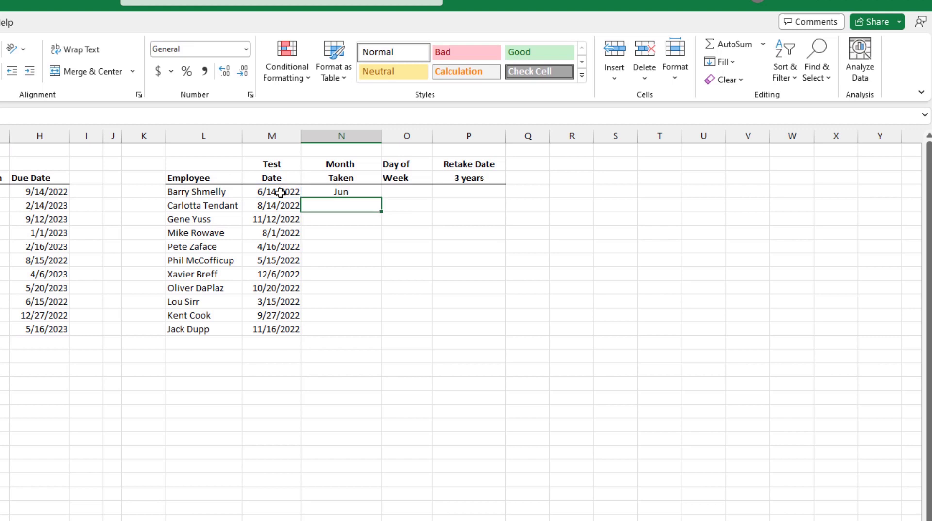
# Step: Fill the Month Taken formula from N4 down through N14, and select the first Day of Week cell, O4
pyautogui.click(359, 193)
pyautogui.moveTo(384, 198); pyautogui.dragTo(387, 335)
pyautogui.click(416, 193)
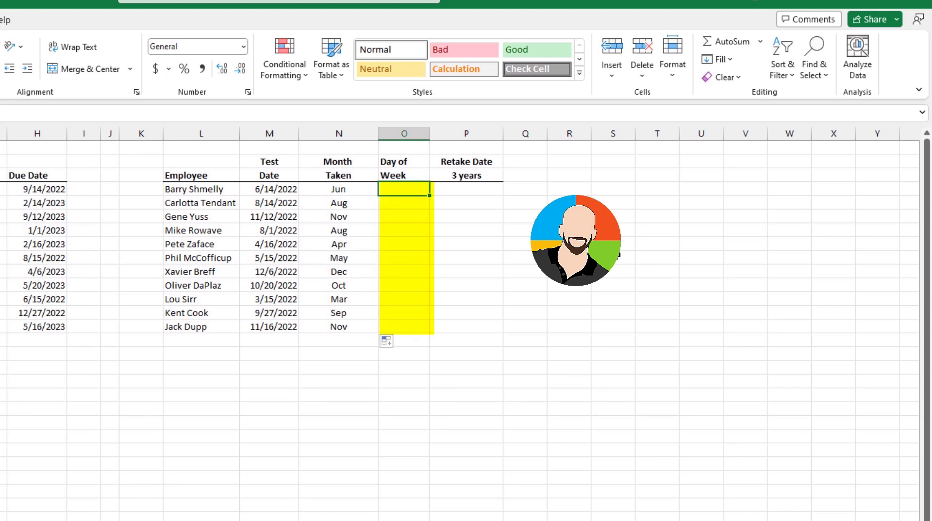
# Step: Enter =TEXT(M4,"dddd") in O4 to return the full weekday name of the test date
pyautogui.write('=')
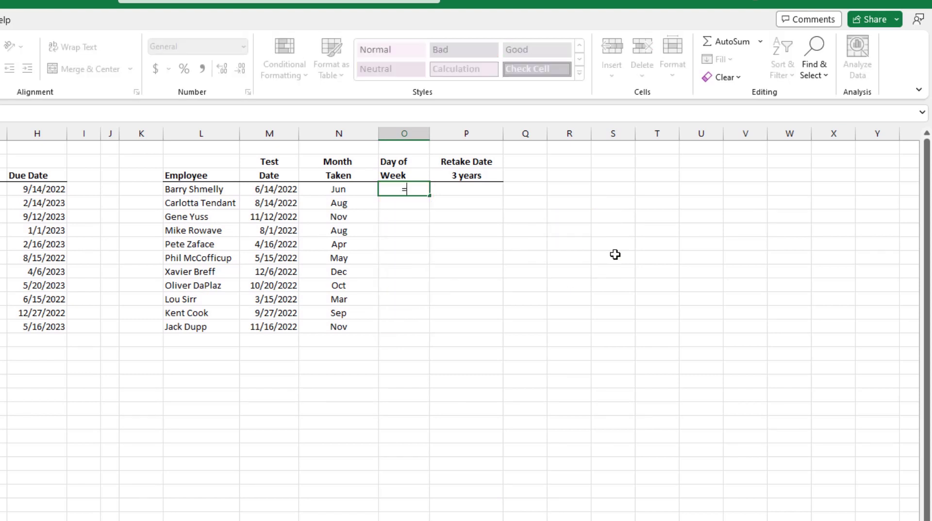
pyautogui.write('text(')
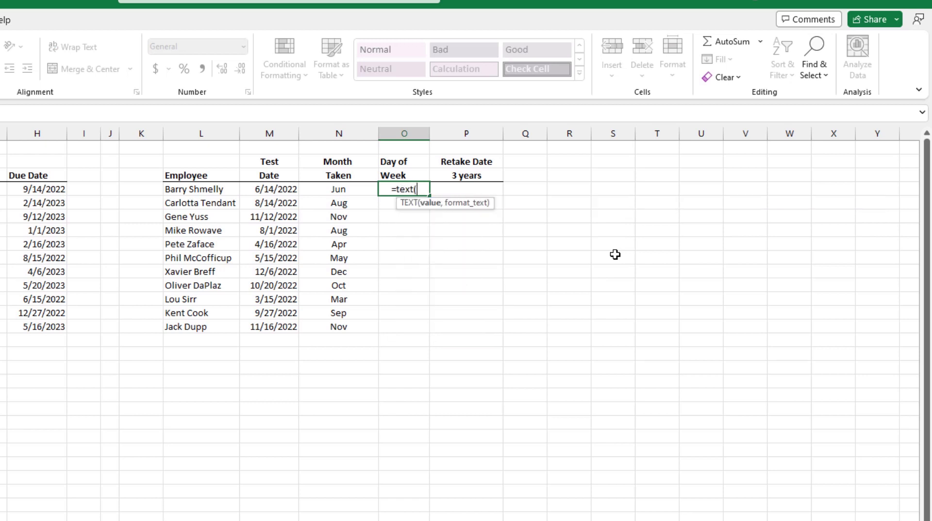
pyautogui.click(272, 189)
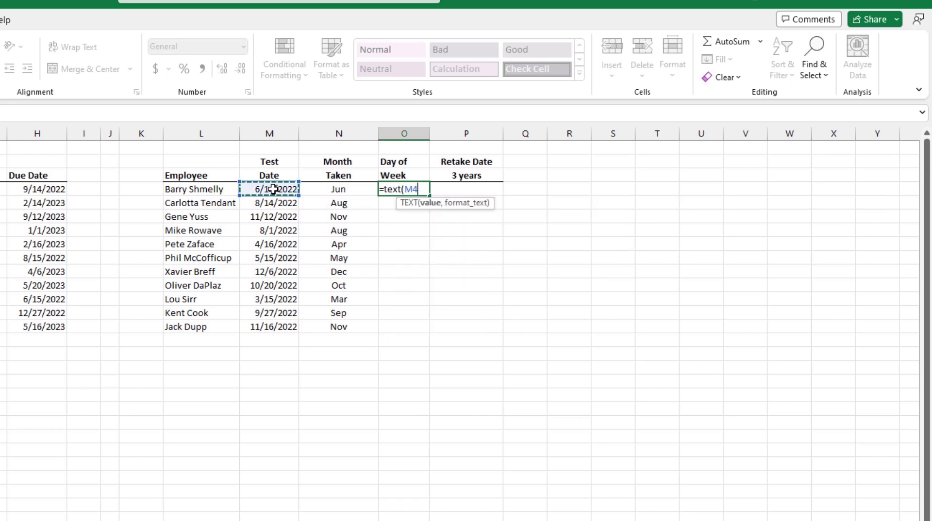
pyautogui.write(',')
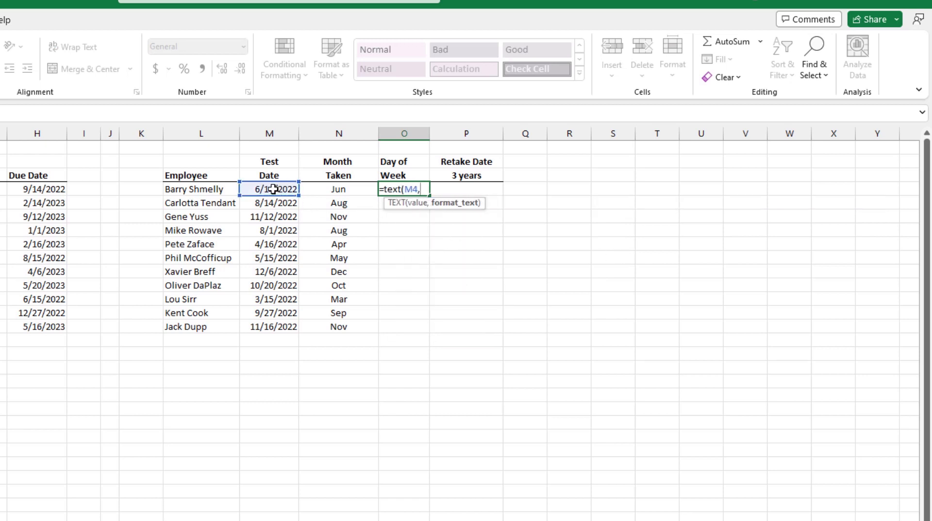
pyautogui.write('"dddd")')
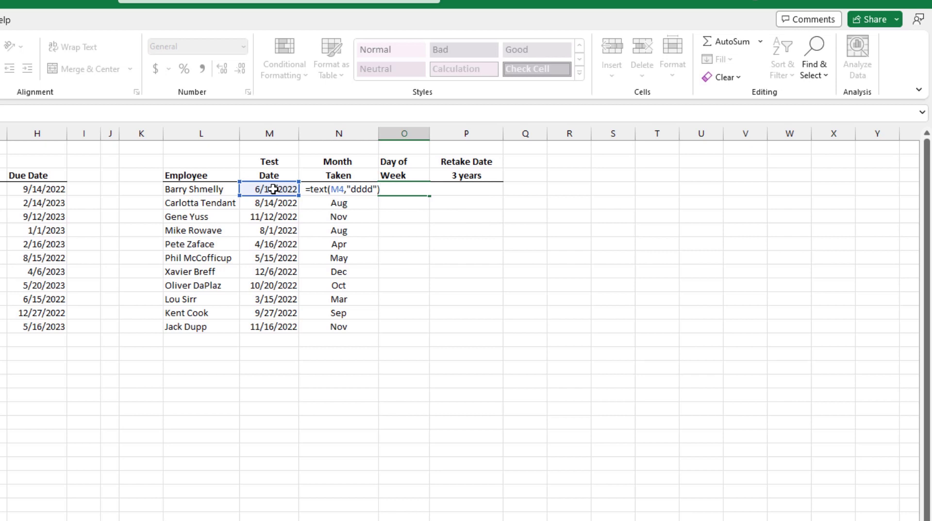
pyautogui.press('Return')
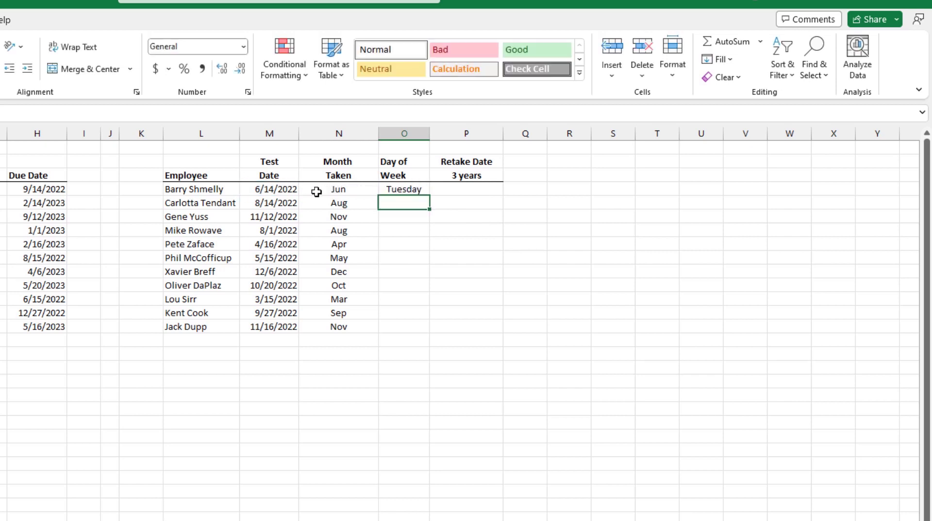
# Step: Fill the Day of Week formula from O4 down through O14
pyautogui.click(413, 190)
pyautogui.moveTo(430, 196); pyautogui.dragTo(431, 330)
pyautogui.click(420, 401)
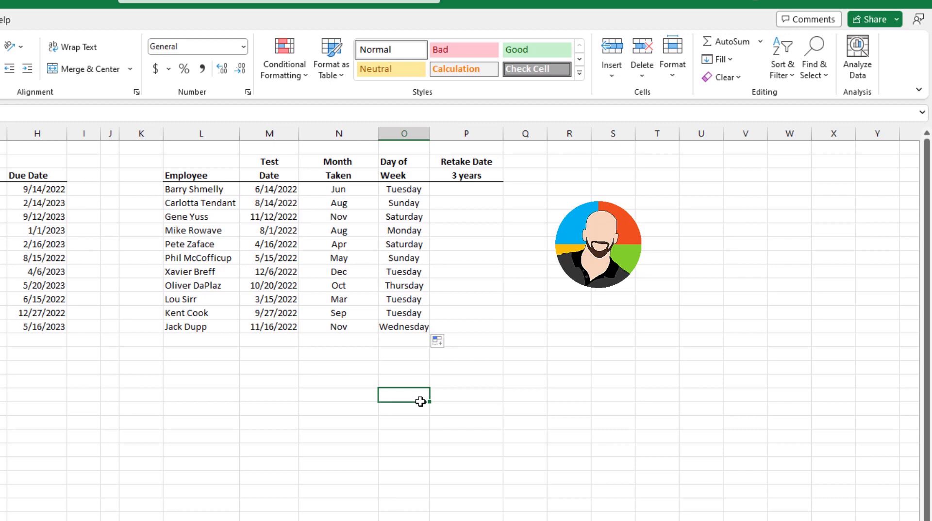
# Step: Calculate the three-year retake date in P4 with EDATE, using M4 as start date and 3*12 as months
pyautogui.click(466, 189)
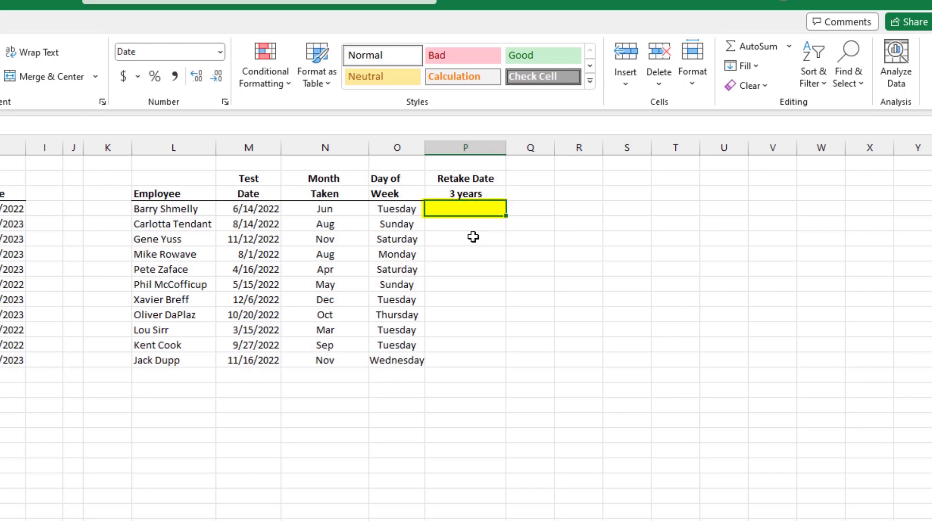
pyautogui.write('=eda')
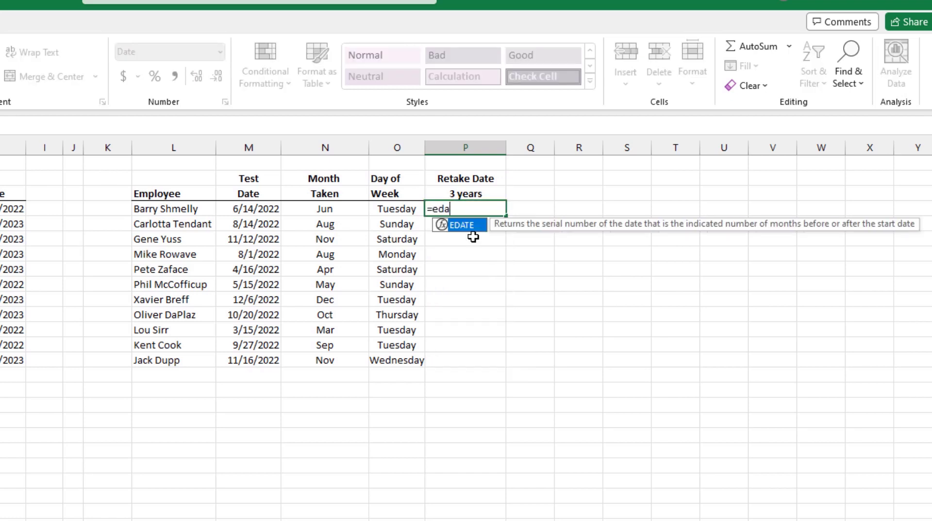
pyautogui.write('te(')
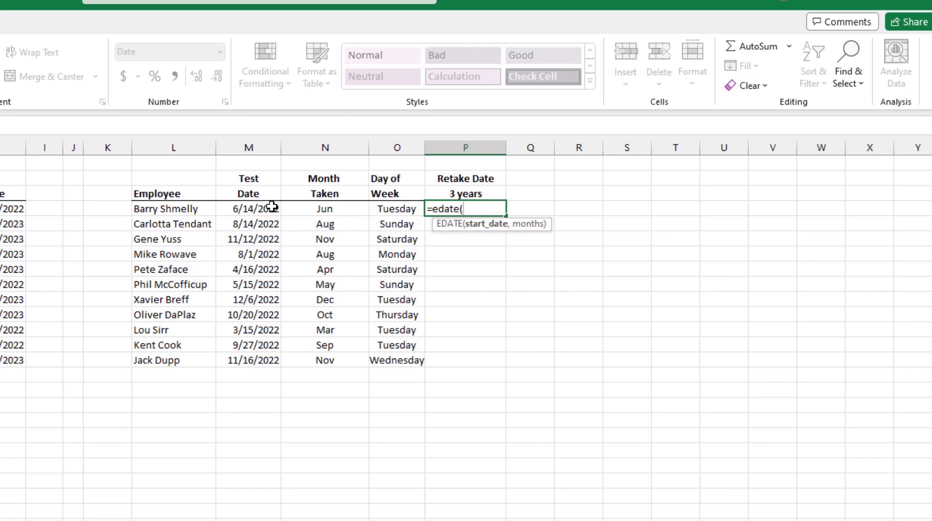
pyautogui.click(264, 208)
pyautogui.write(',')
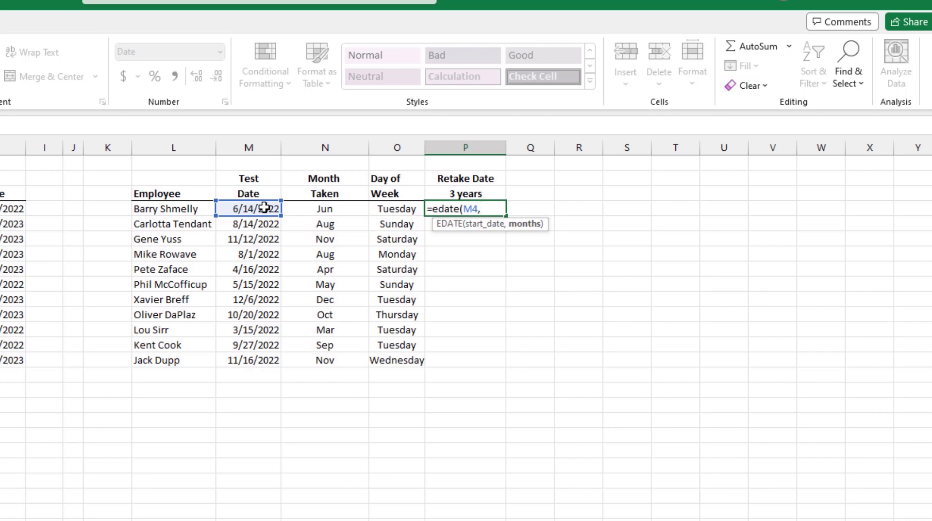
pyautogui.write('3*12)')
pyautogui.press('Return')
# Step: Fill the EDATE retake date formula from P4 down through P14
pyautogui.click(492, 209)
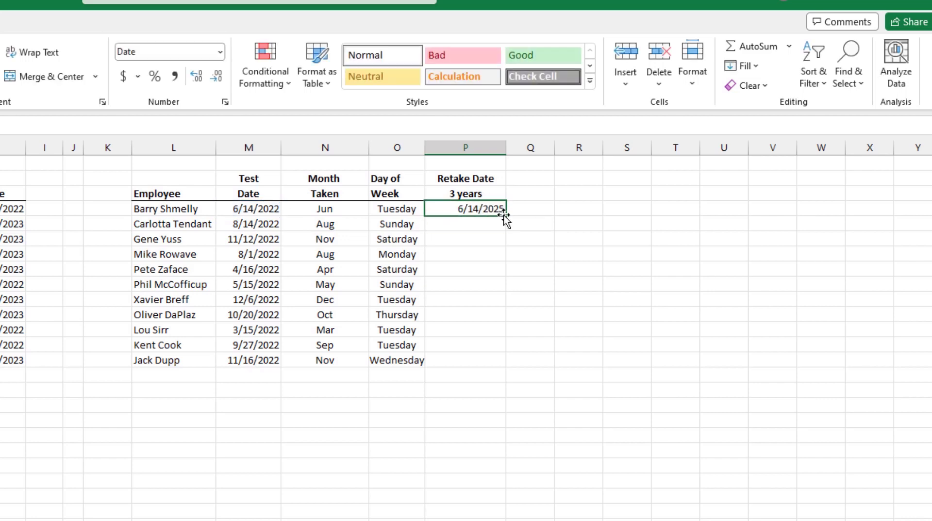
pyautogui.moveTo(504, 216); pyautogui.dragTo(502, 363)
pyautogui.click(640, 361)
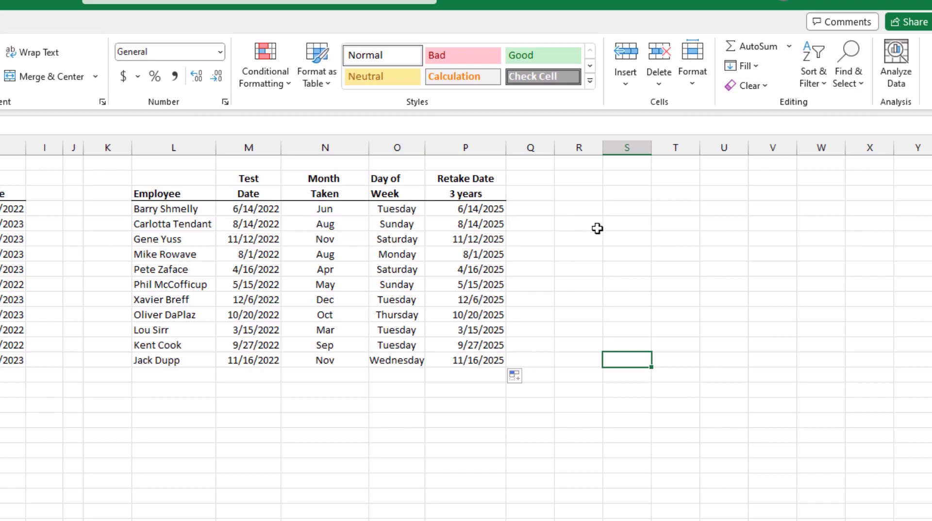
# Step: Undo the fill and the EDATE formula in the Retake Date column
pyautogui.hotkey('ctrl', 'z')
pyautogui.hotkey('ctrl', 'z')
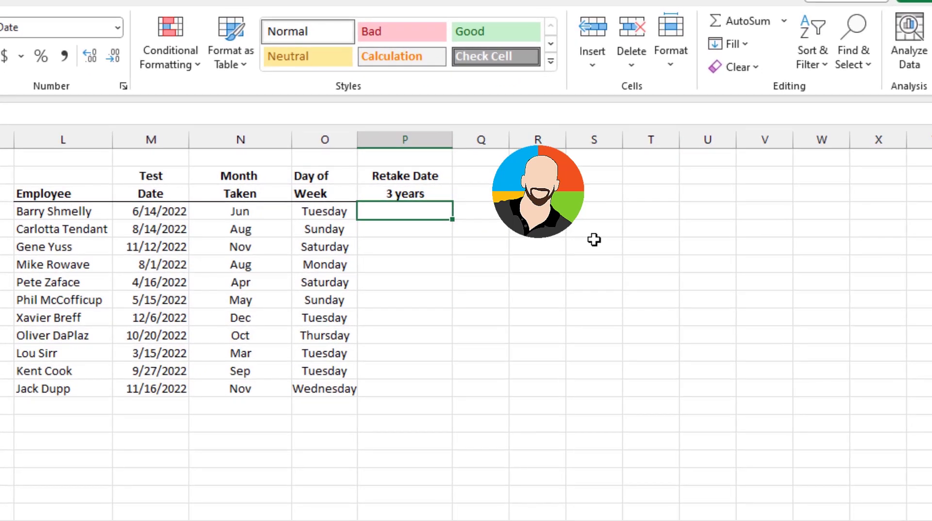
# Step: Enter =DATE(YEAR(M4),MONTH(M4),DAY(M4)) in P4 to rebuild the test date from its year, month and day
pyautogui.write('=date')
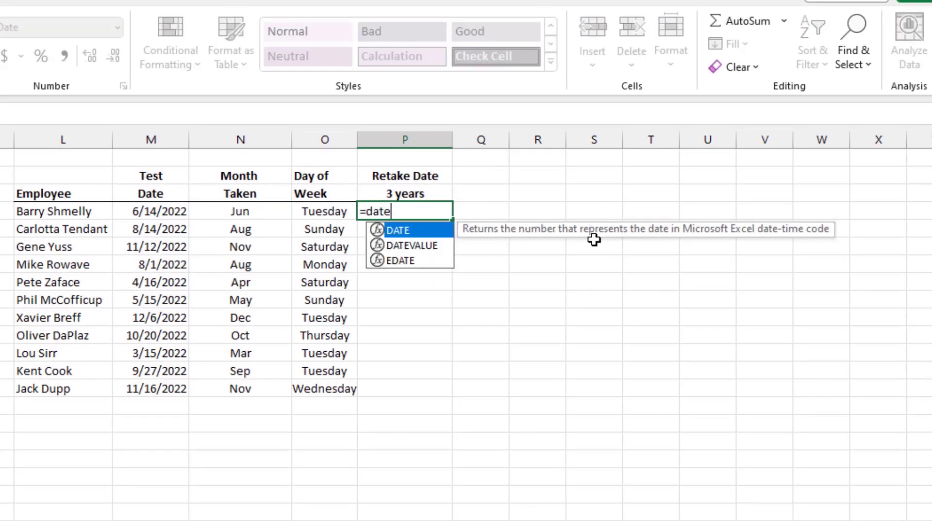
pyautogui.write('(')
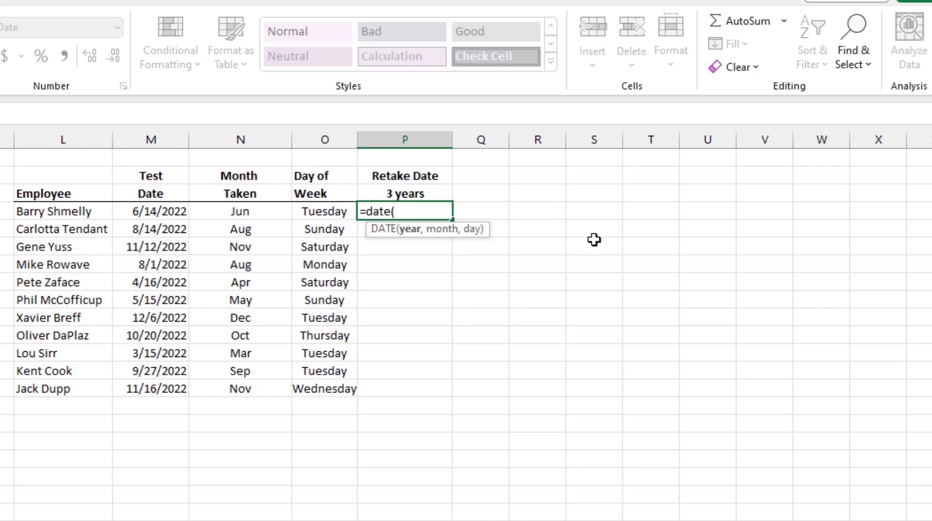
pyautogui.write('year(')
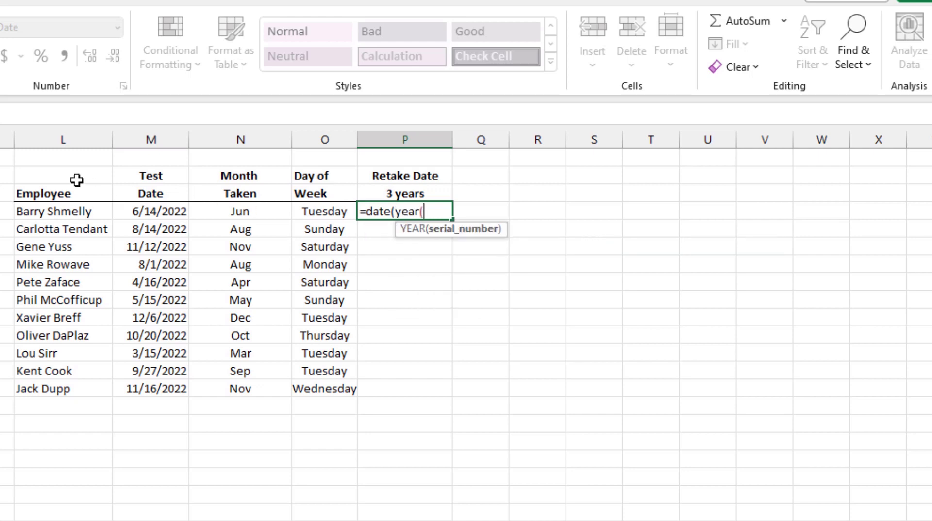
pyautogui.click(141, 212)
pyautogui.write(')')
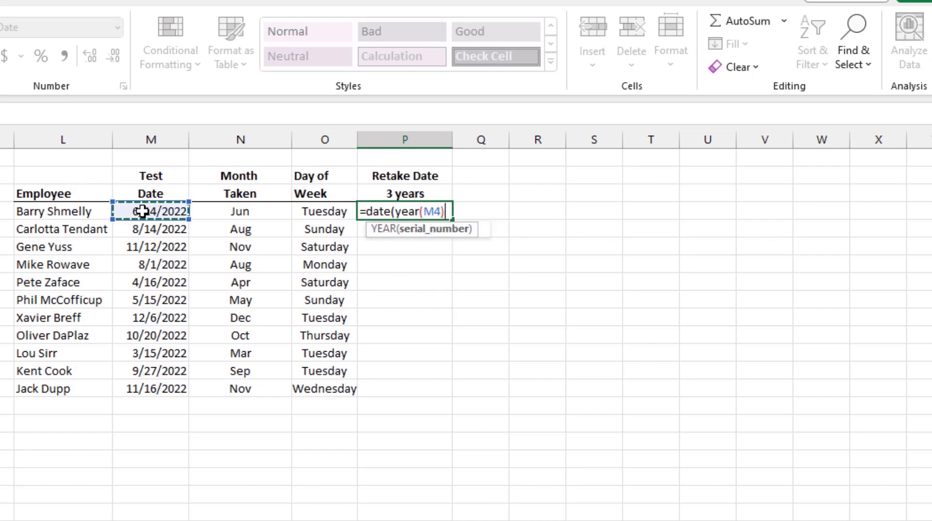
pyautogui.write(',')
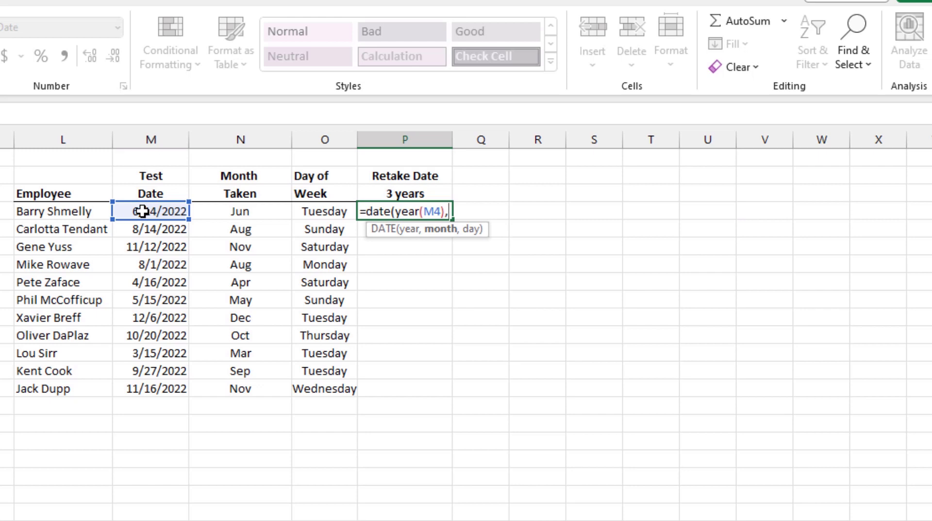
pyautogui.write('month(')
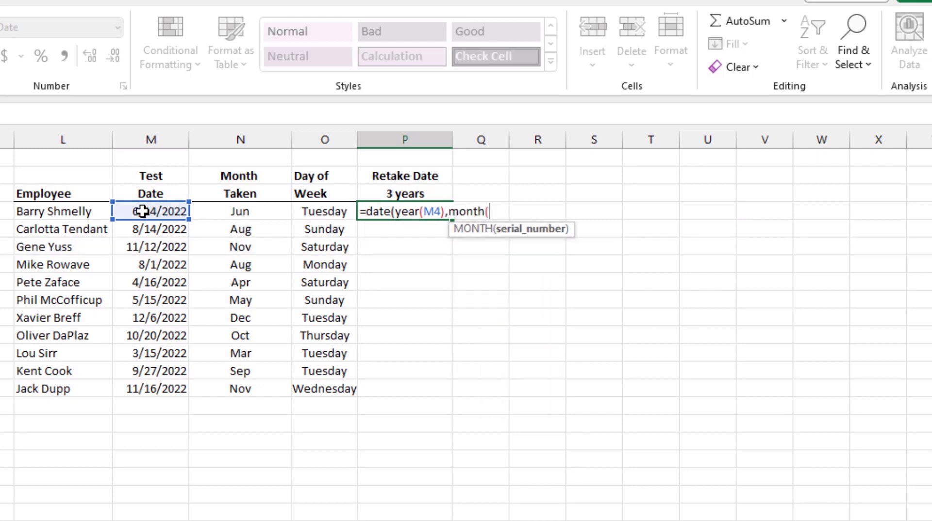
pyautogui.click(142, 211)
pyautogui.write(')')
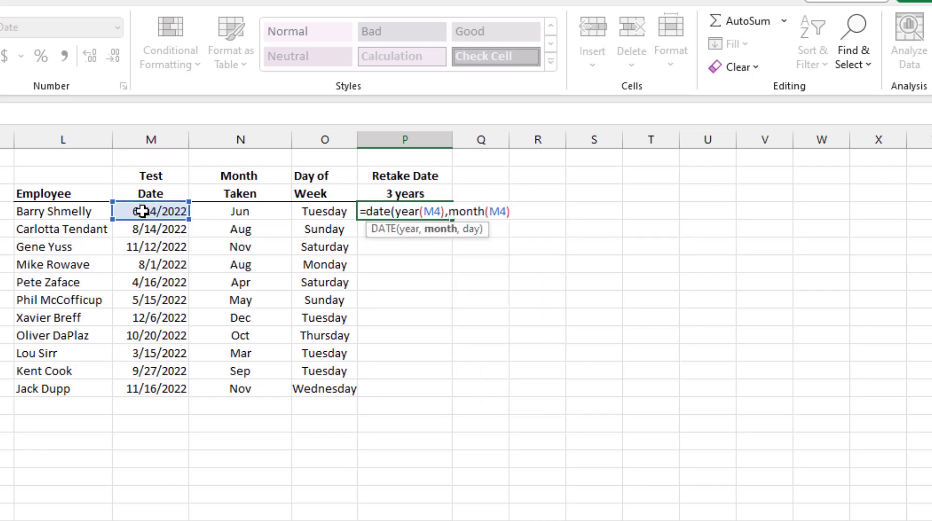
pyautogui.write(',day')
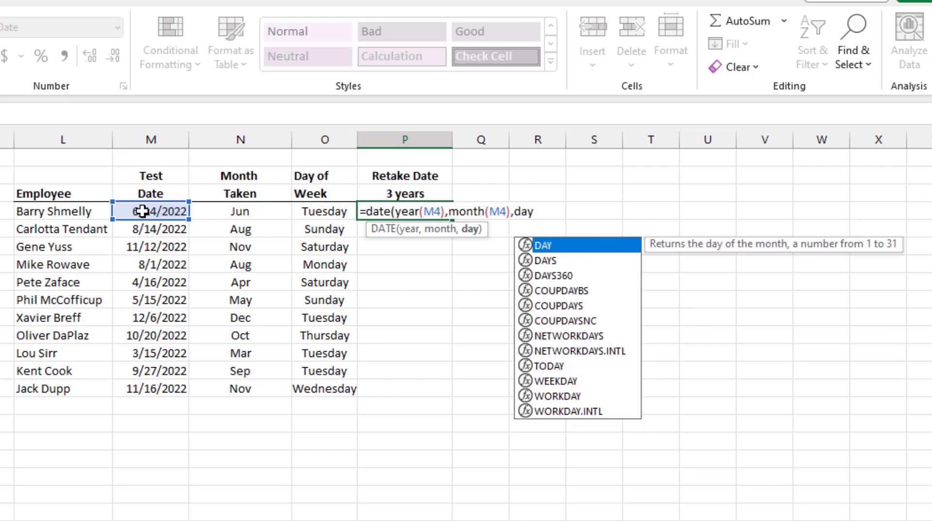
pyautogui.write('(')
pyautogui.click(142, 212)
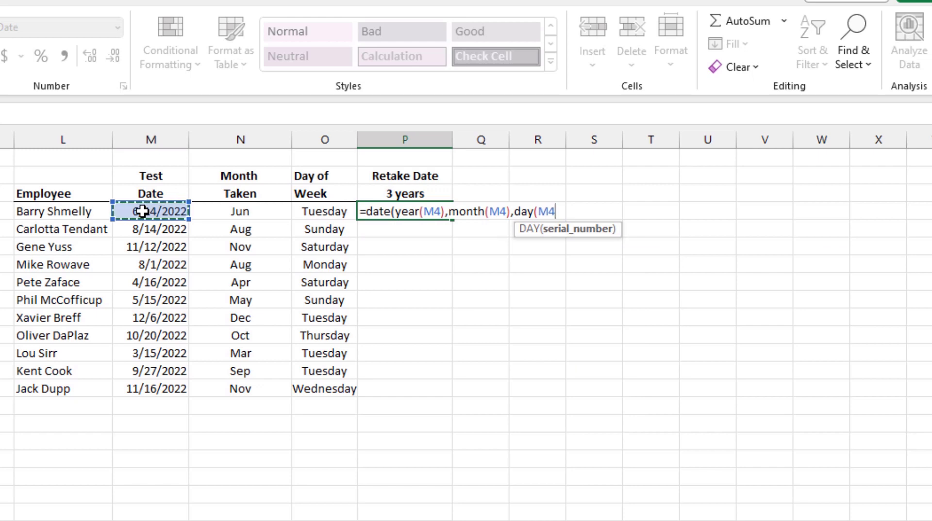
pyautogui.write('))')
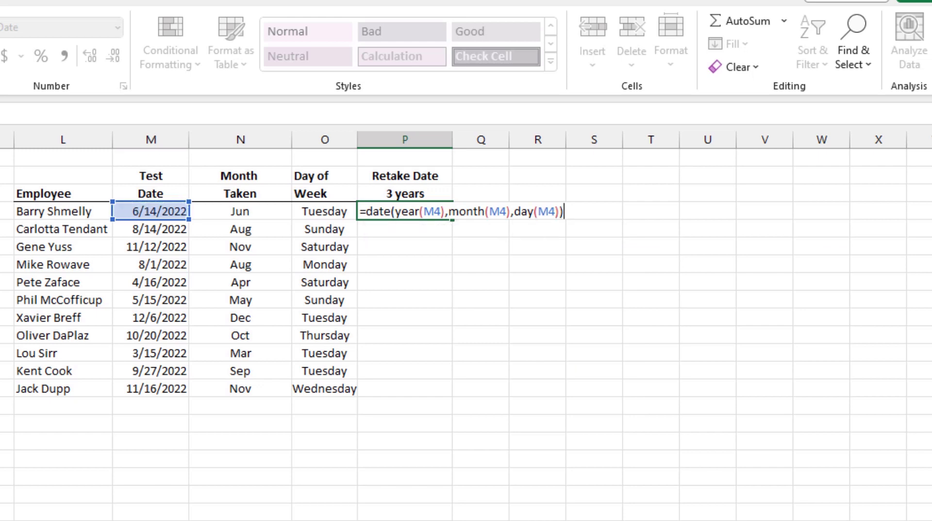
pyautogui.press('Return')
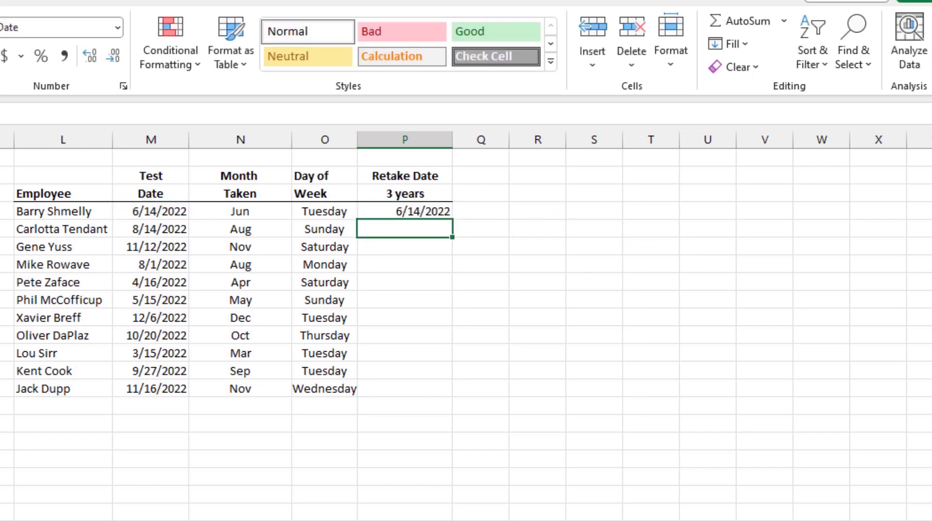
# Step: Add +3 after YEAR(M4) in the P4 DATE formula to move the retake date three years ahead
pyautogui.press('Up')
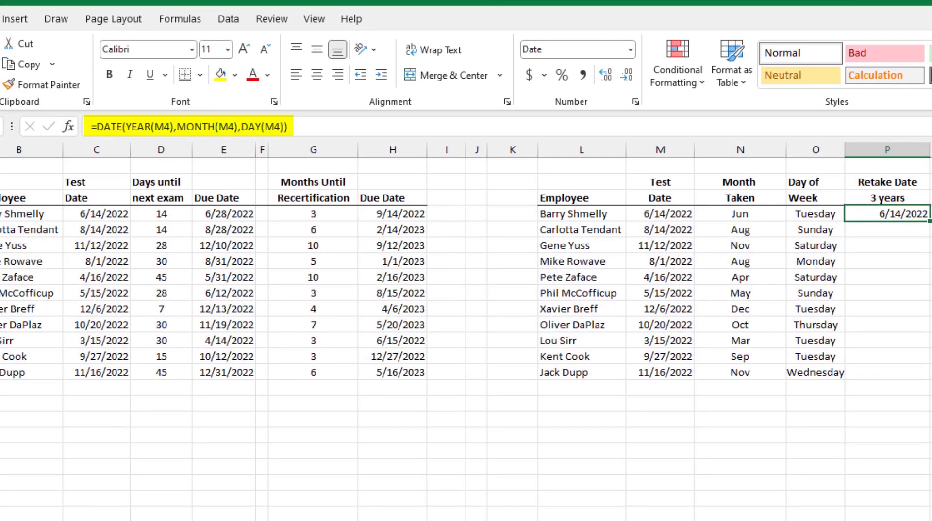
pyautogui.click(173, 127)
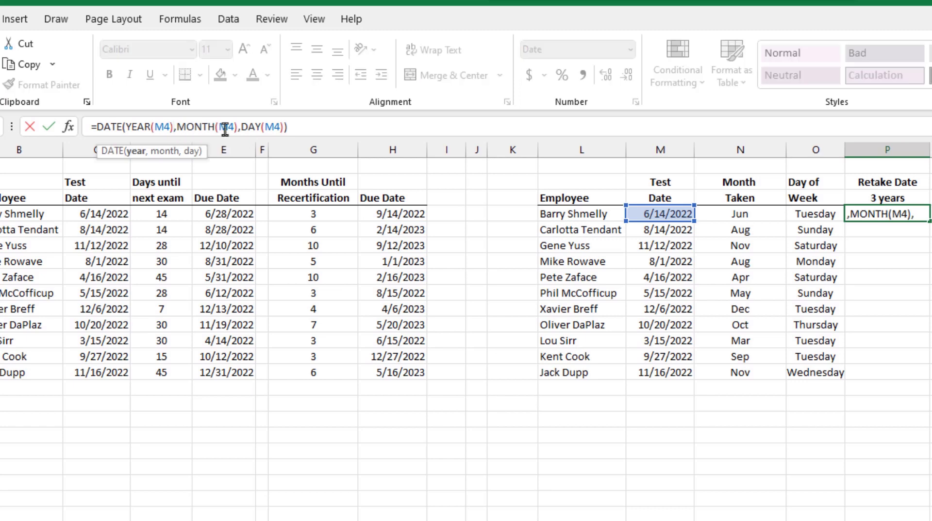
pyautogui.write('+3')
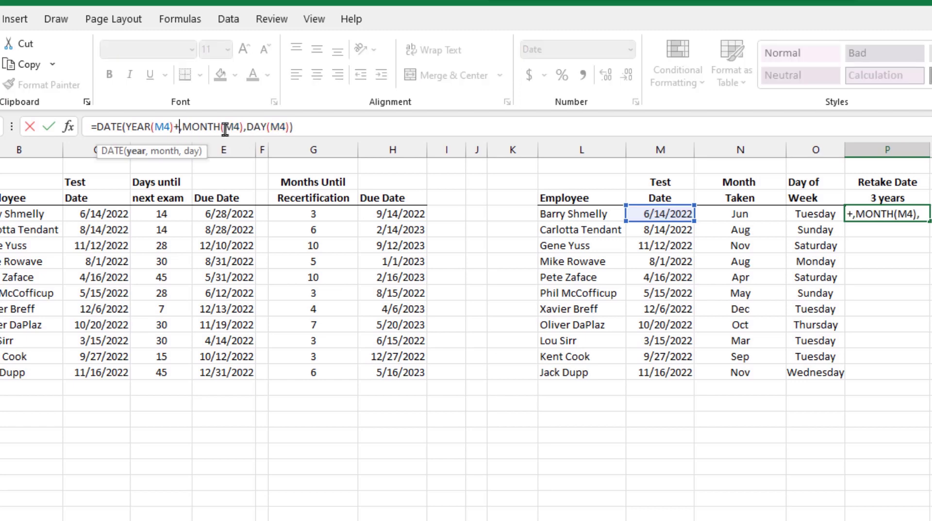
pyautogui.press('Return')
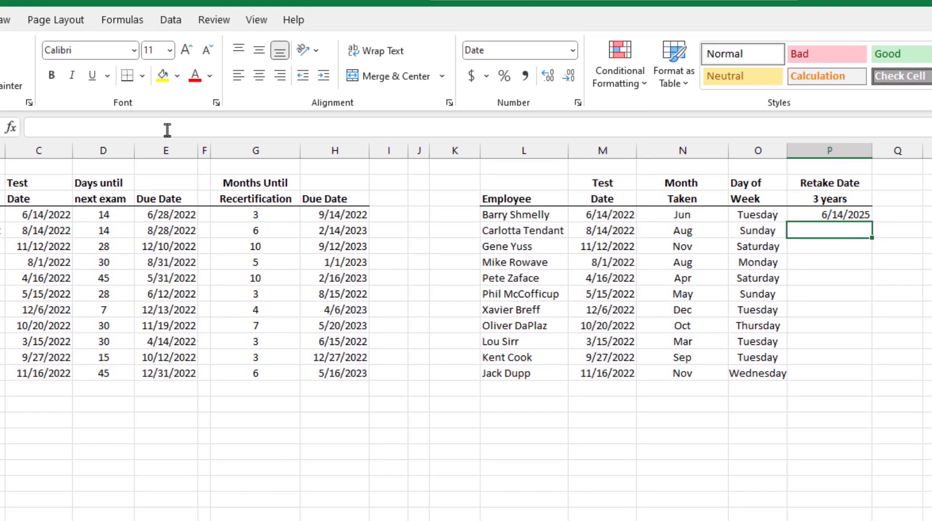
# Step: Fill the DATE retake formula from P4 down through P14
pyautogui.click(839, 217)
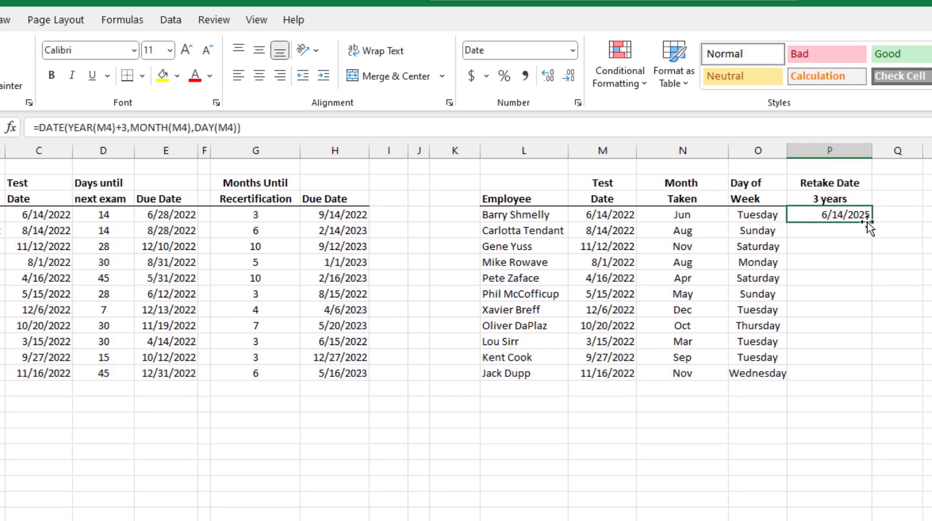
pyautogui.moveTo(871, 223); pyautogui.dragTo(859, 379)
pyautogui.click(872, 502)
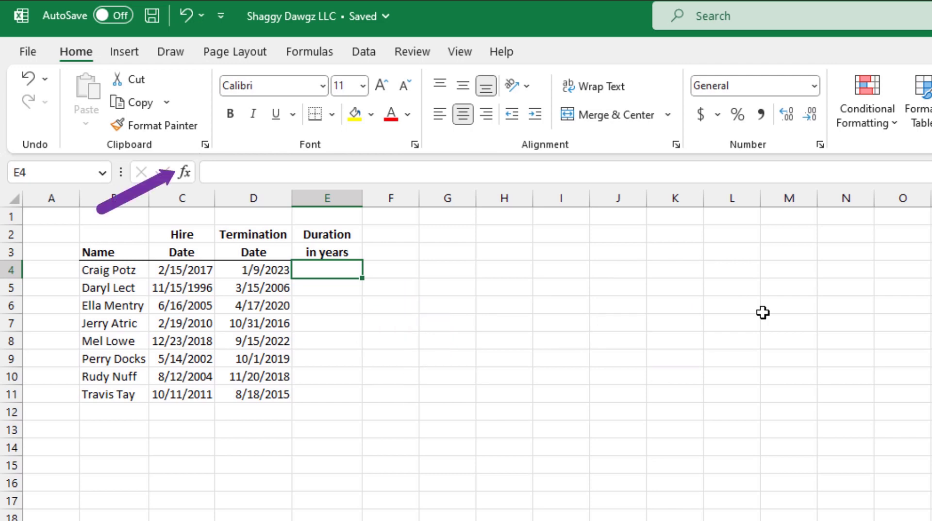
# Step: Check the Insert Function list for E4, category All, around the functions starting with DATE, and close it without inserting anything
pyautogui.hotkey('shift', 'F3')
pyautogui.click(871, 370)
pyautogui.click(742, 387)
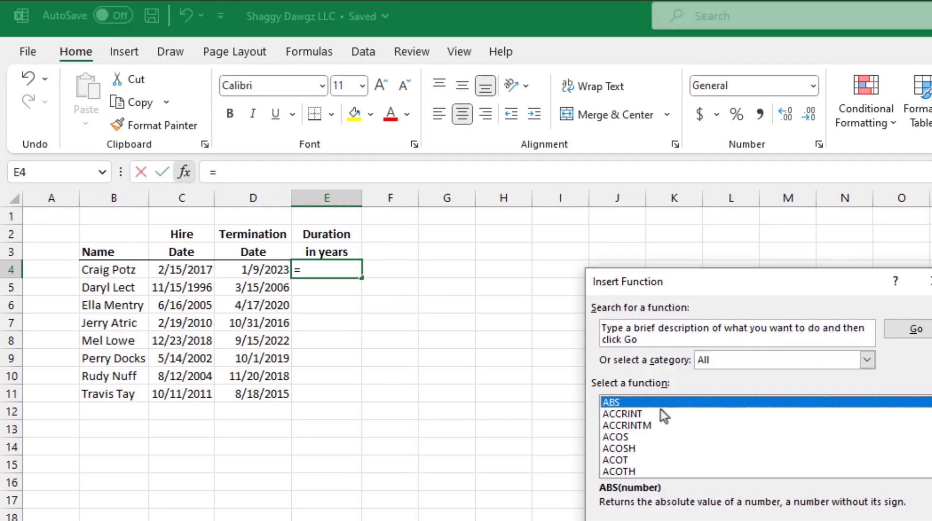
pyautogui.scroll(-20, 666, 413)
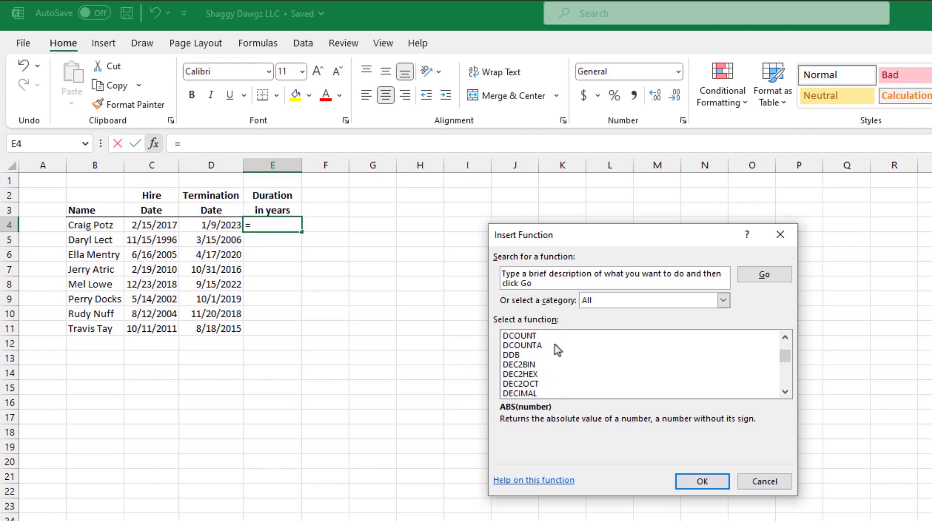
pyautogui.scroll(3, 554, 344)
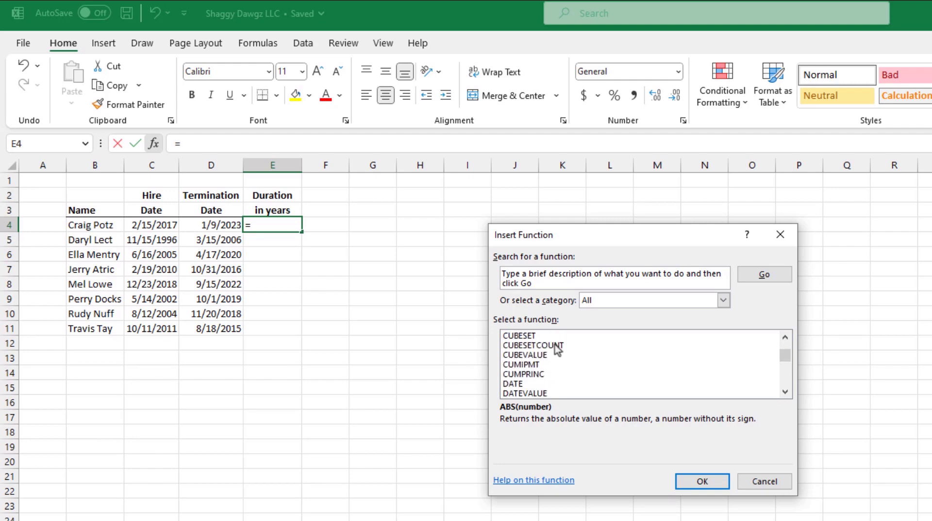
pyautogui.scroll(-3, 555, 345)
pyautogui.click(780, 234)
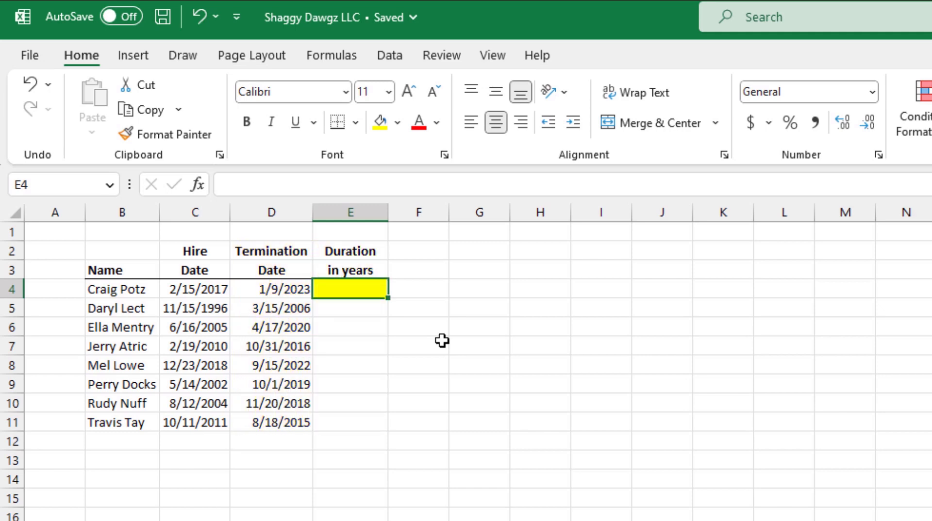
# Step: Enter =DATEDIF(C4,D4,"y") in E4 to calculate the years between the hire and termination dates
pyautogui.write('=d')
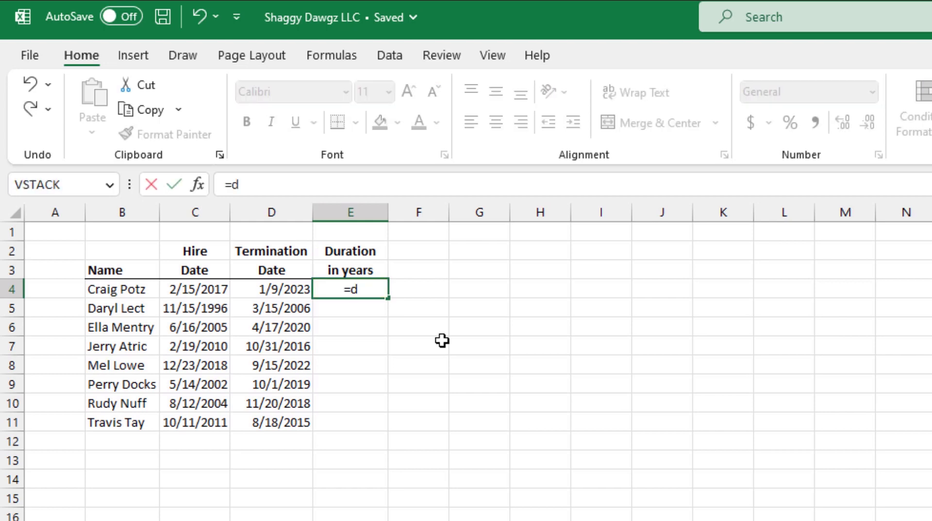
pyautogui.write('atedif(')
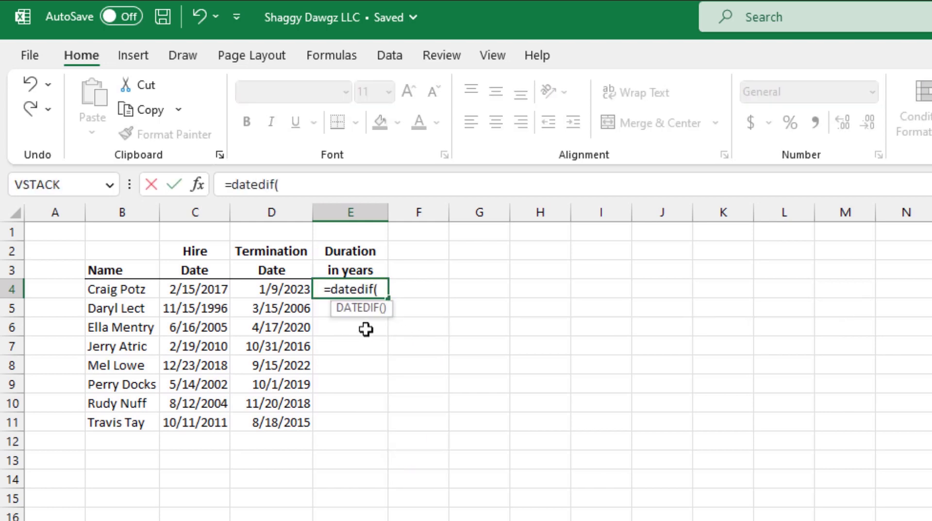
pyautogui.click(214, 287)
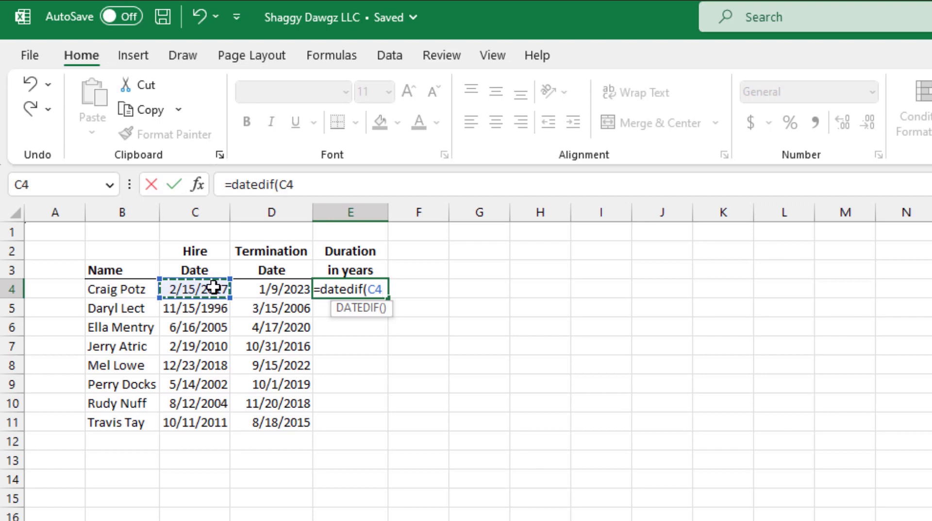
pyautogui.write(',')
pyautogui.click(275, 285)
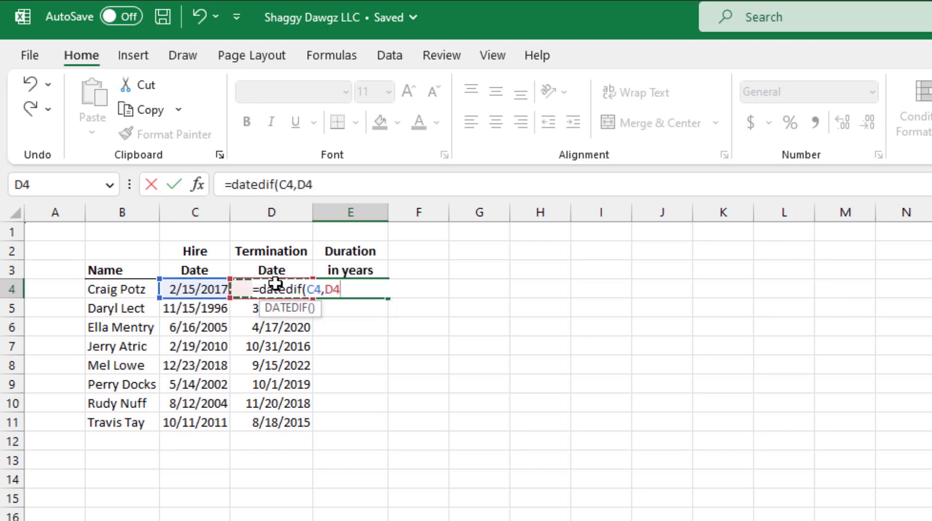
pyautogui.write(',"y")')
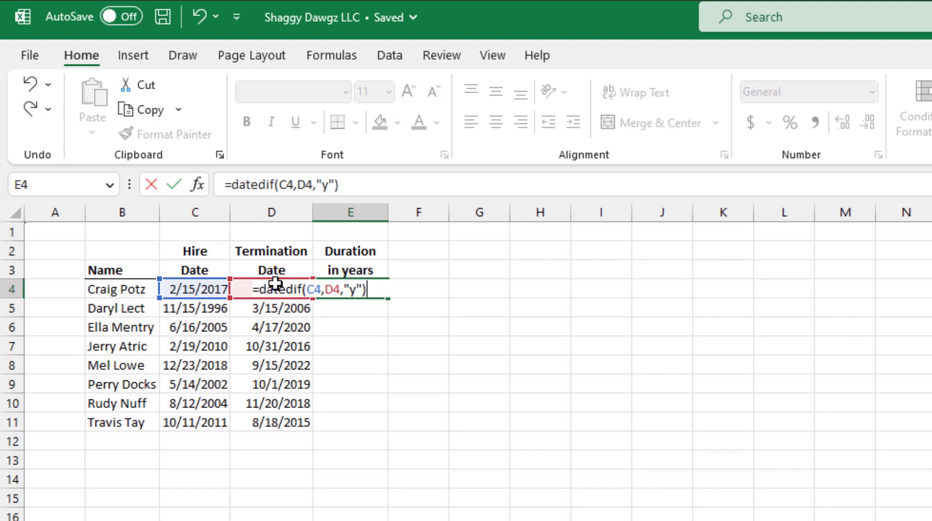
pyautogui.press('Return')
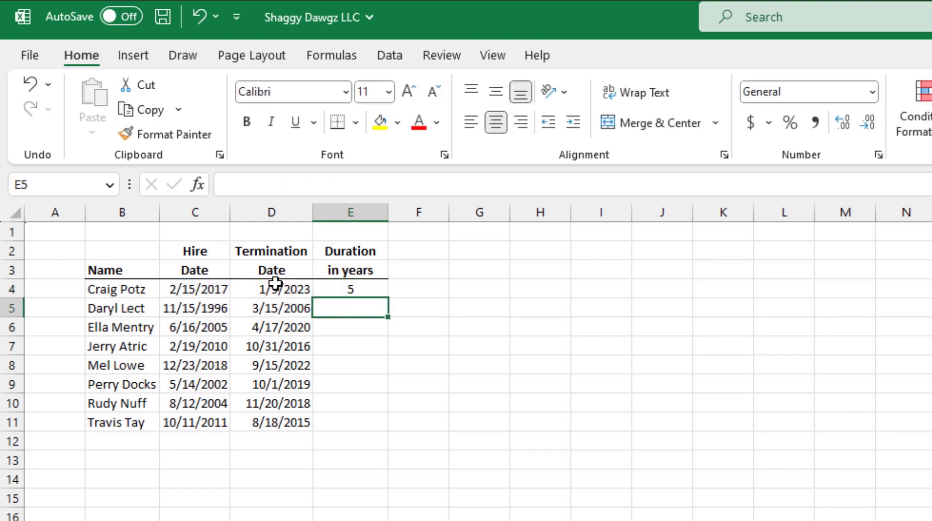
# Step: Fill the DATEDIF years formula from E4 down through E11
pyautogui.click(381, 290)
pyautogui.doubleClick(388, 298)
pyautogui.click(480, 520)
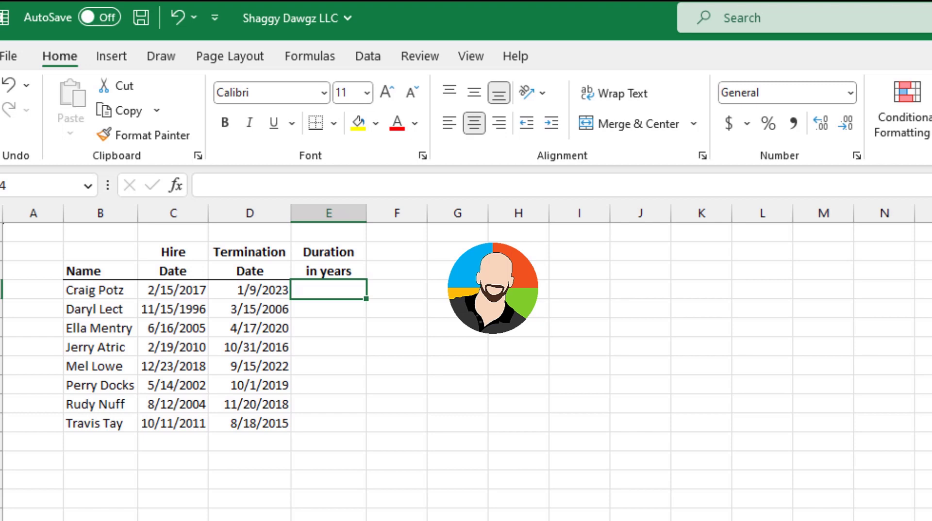
# Step: Enter =DATEDIF(C4,D4,"m") in E4 to calculate the duration in months and fill it down through E11
pyautogui.write('=date')
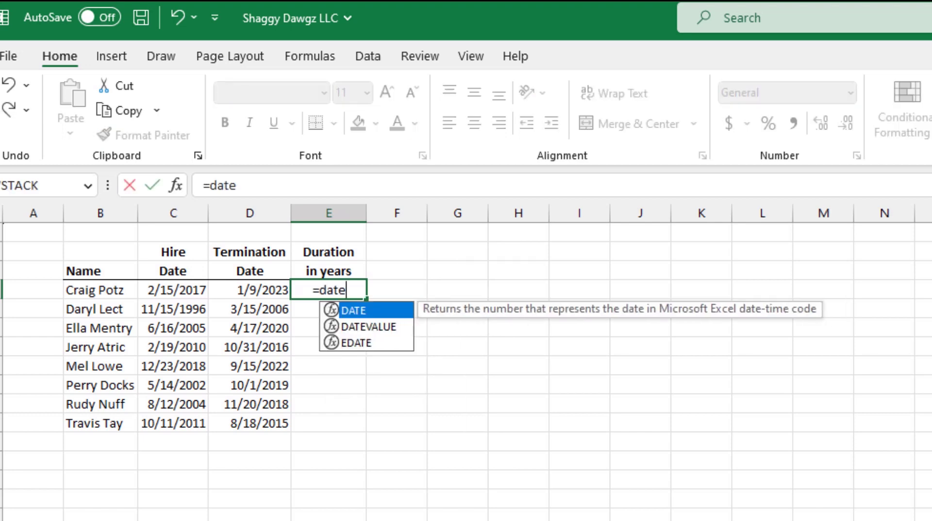
pyautogui.write('dif(C4,D4,"m")')
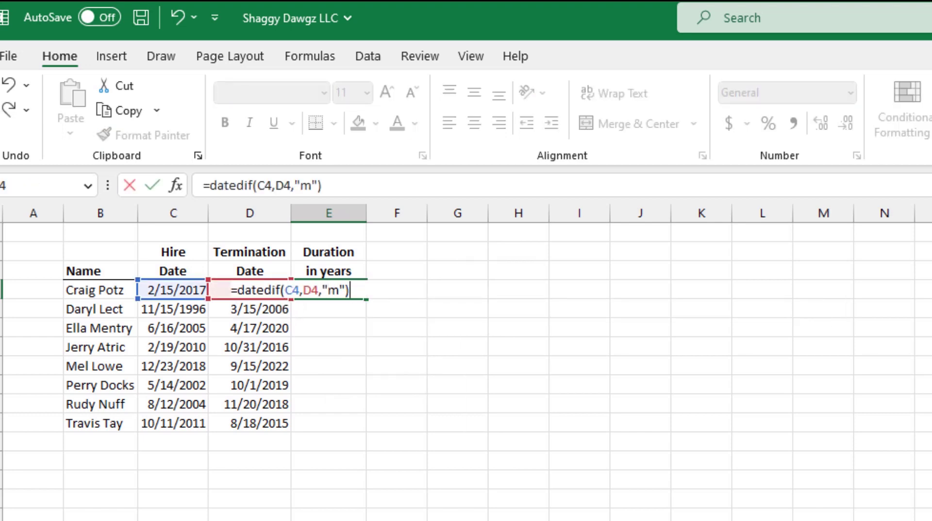
pyautogui.press('Return')
pyautogui.click(328, 290)
pyautogui.doubleClick(366, 299)
# Step: Enter =DATEDIF(C4,D4,"d") in E4 to calculate the duration in days and fill it down through E11
pyautogui.click(329, 290)
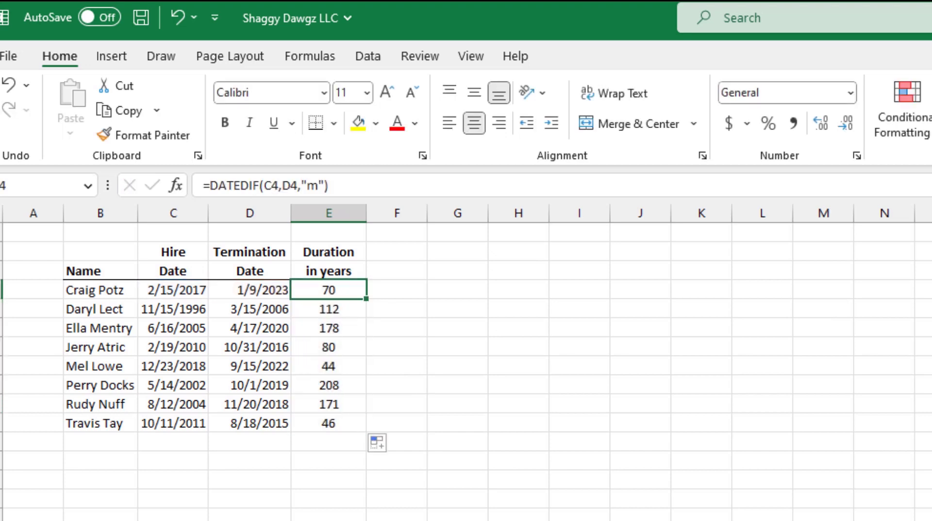
pyautogui.write('=datedif(')
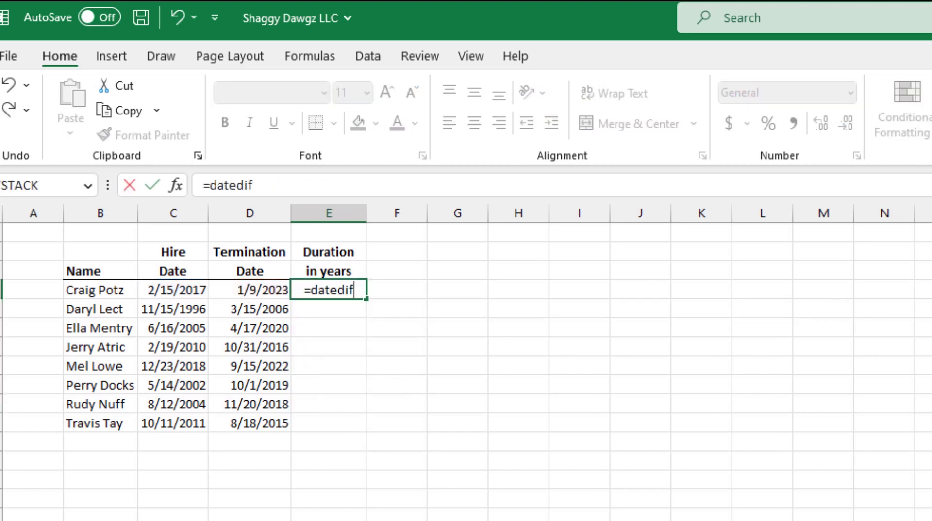
pyautogui.click(173, 290)
pyautogui.write(',D4,"d")')
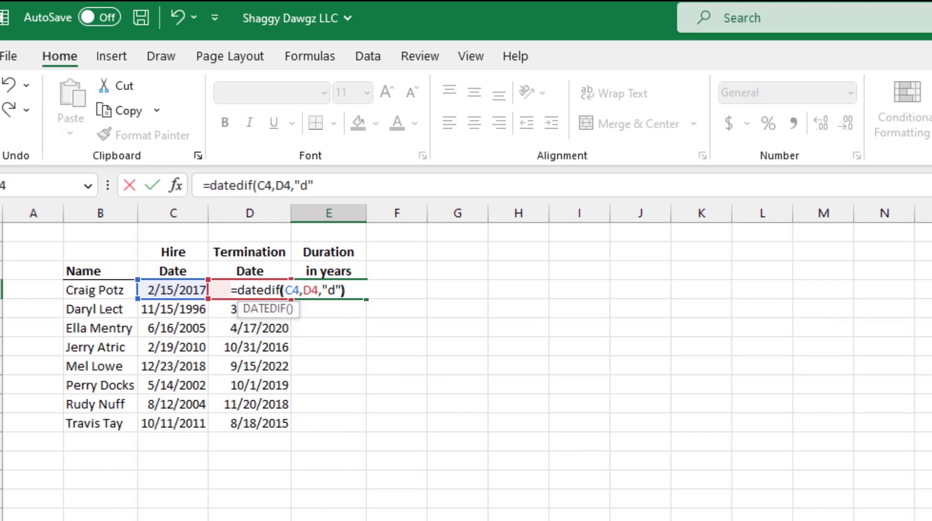
pyautogui.press('Return')
pyautogui.click(329, 290)
pyautogui.doubleClick(365, 299)
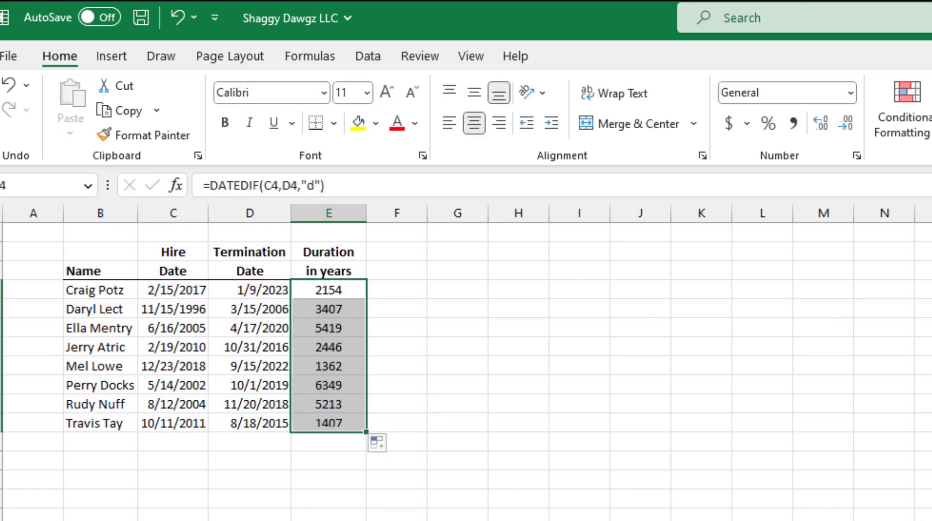
pyautogui.click(518, 442)
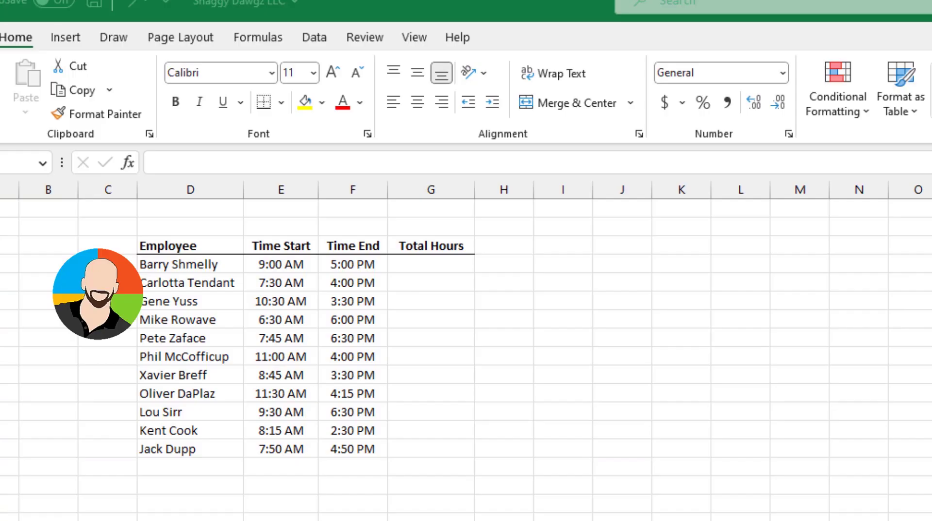
# Step: Enter =F4-E4 in G4 to subtract the start time from the end time, and fill it down through G14
pyautogui.click(419, 262)
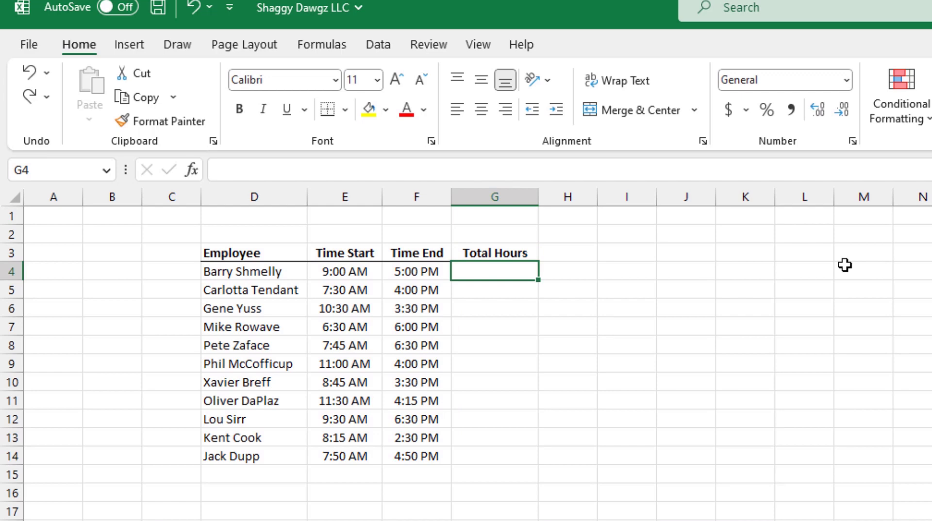
pyautogui.write('=')
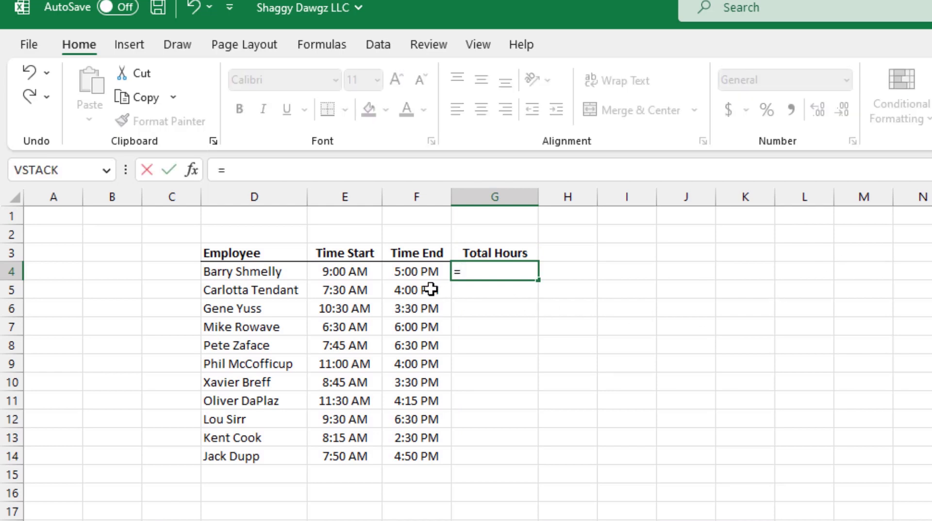
pyautogui.click(418, 271)
pyautogui.write('-')
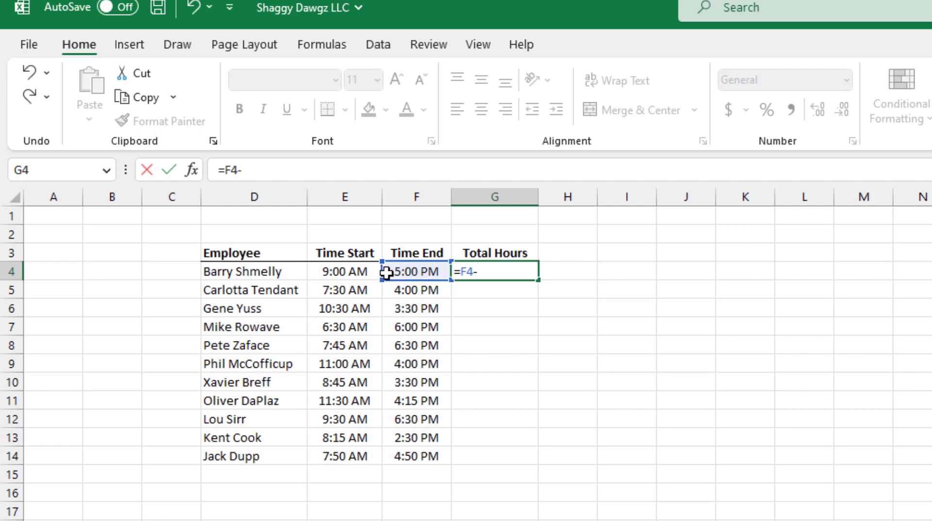
pyautogui.click(353, 271)
pyautogui.press('Return')
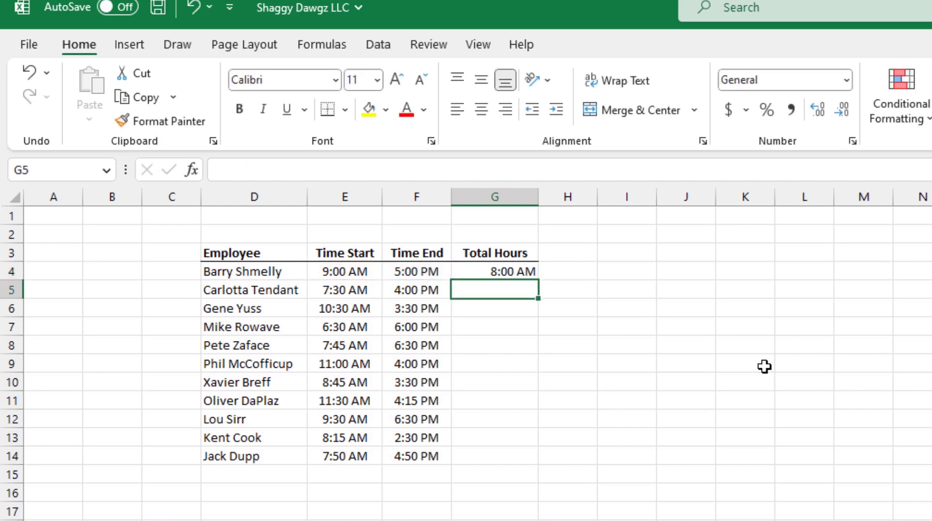
pyautogui.click(528, 270)
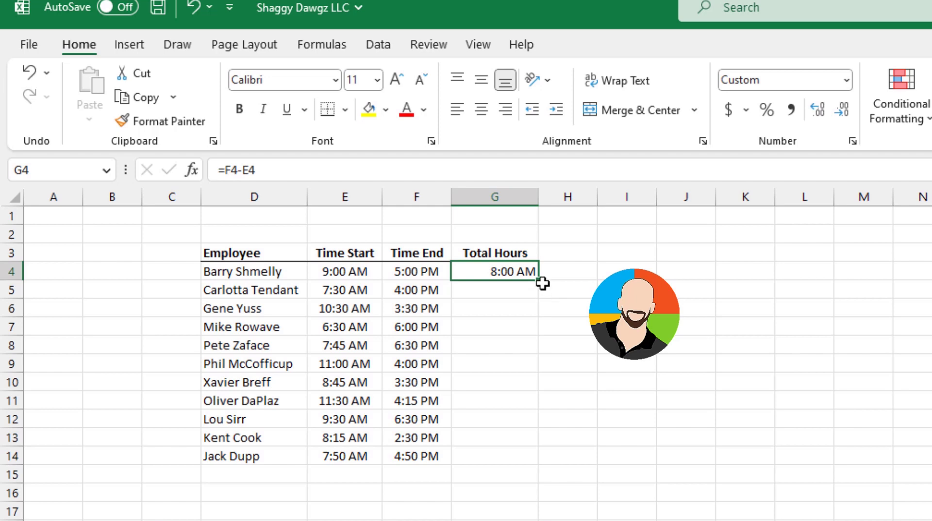
pyautogui.moveTo(542, 281); pyautogui.dragTo(543, 463)
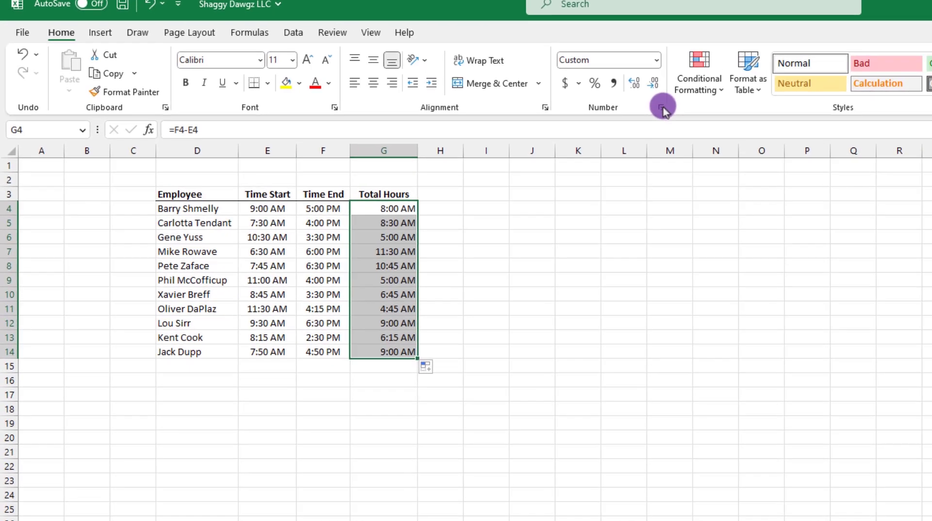
# Step: Format the Total Hours in G4:G14 with the custom number type h:mm
pyautogui.click(853, 141)
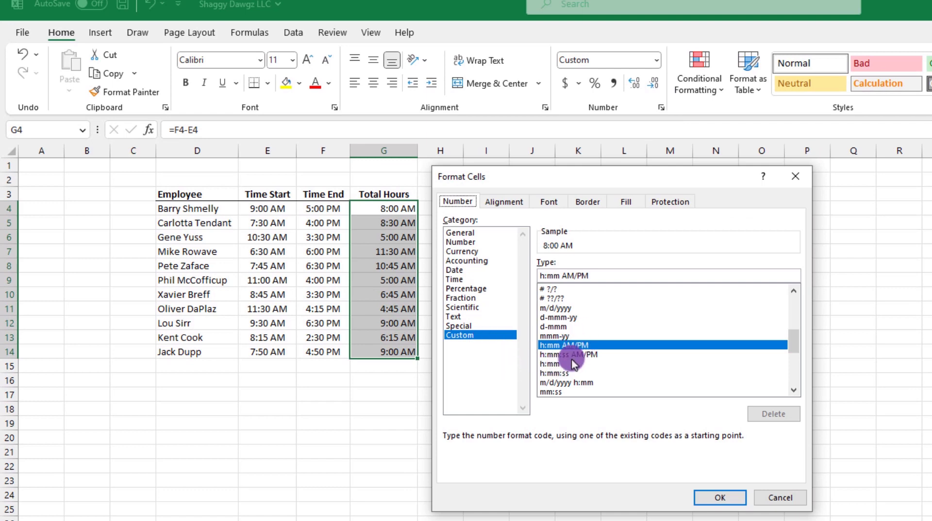
pyautogui.click(548, 365)
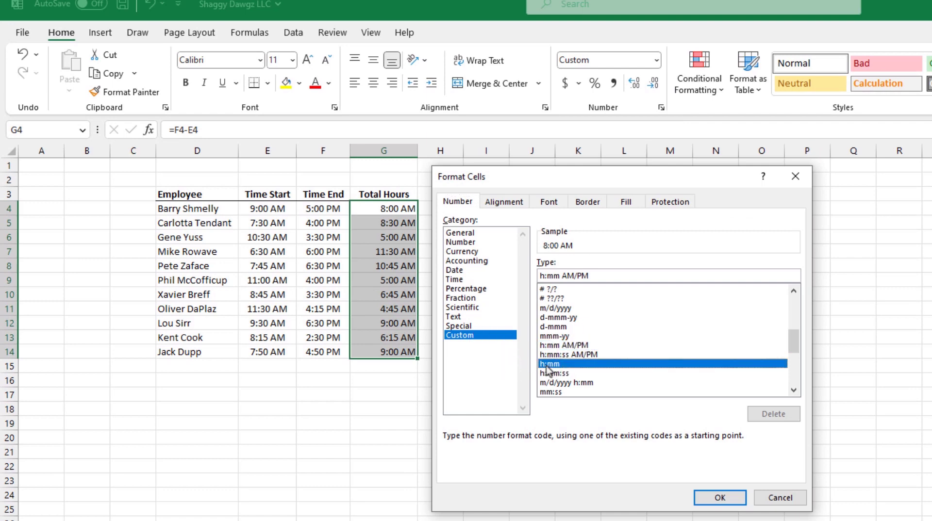
pyautogui.click(715, 499)
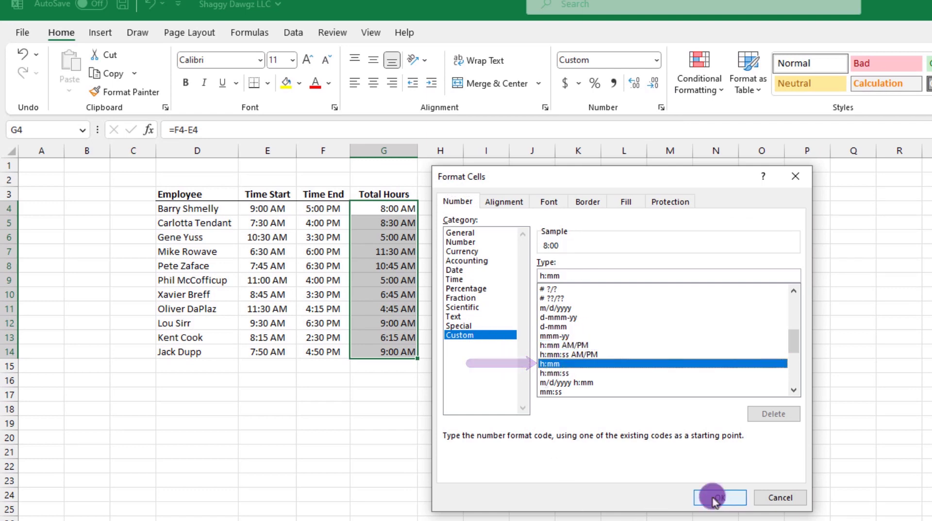
pyautogui.click(517, 304)
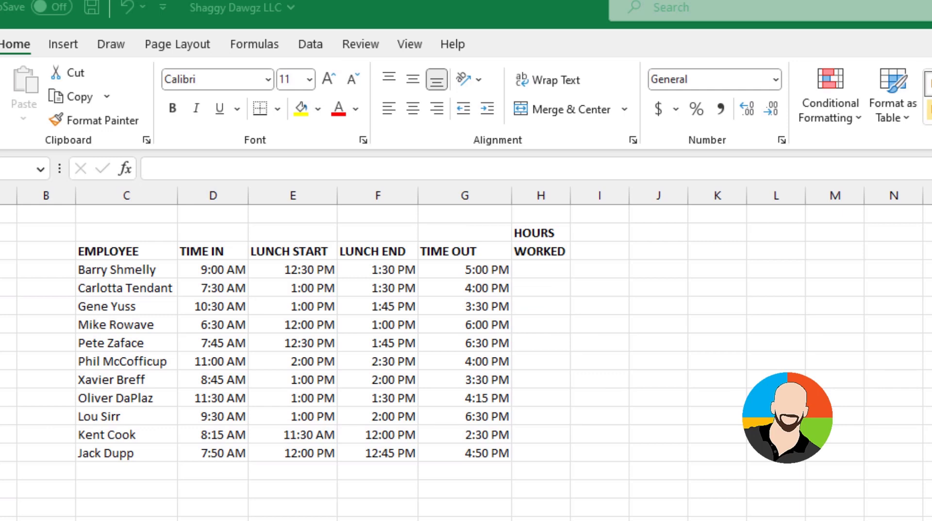
# Step: Enter =G4-D4-(F4-E4) in H4 to calculate hours worked minus the lunch break, and fill it down through H14
pyautogui.click(541, 270)
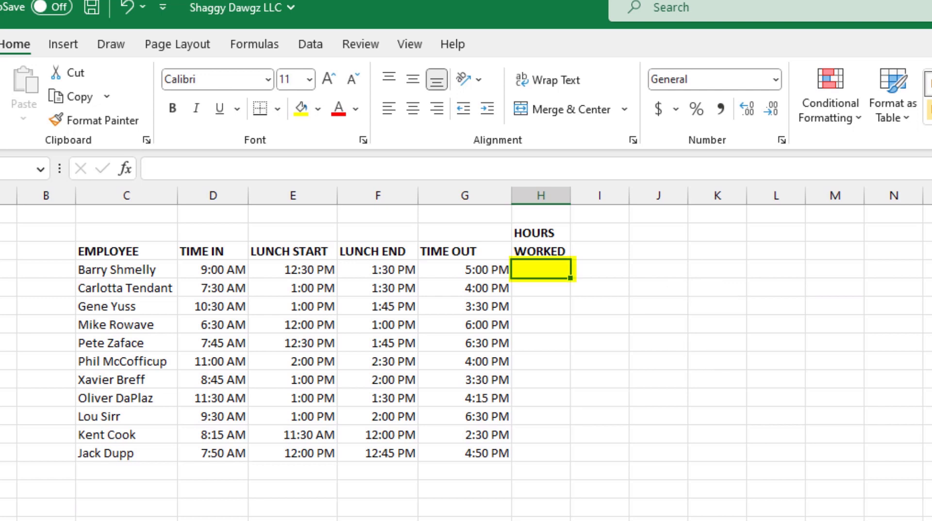
pyautogui.write('=')
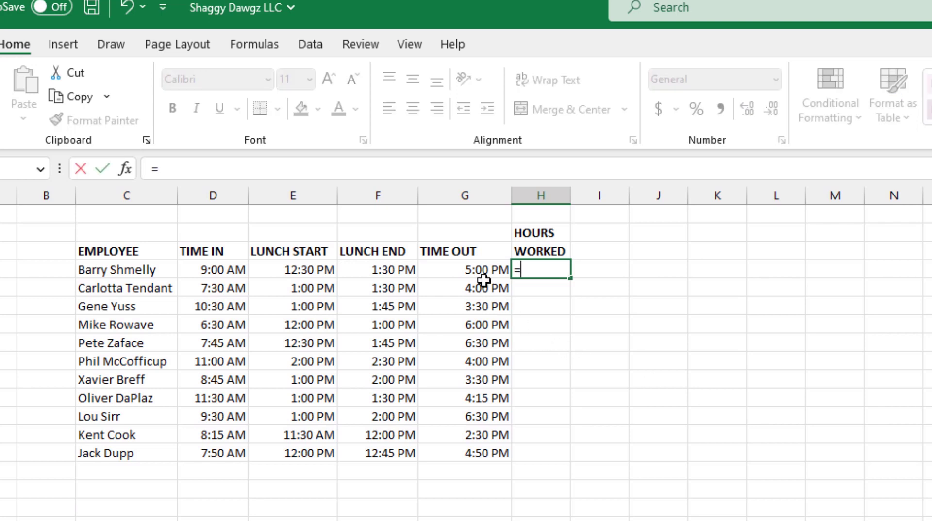
pyautogui.click(475, 268)
pyautogui.write('-')
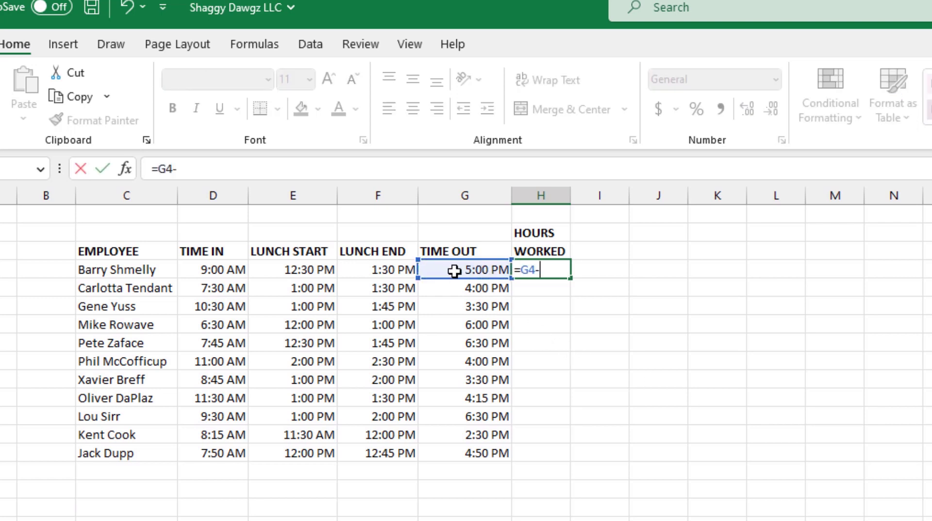
pyautogui.click(210, 267)
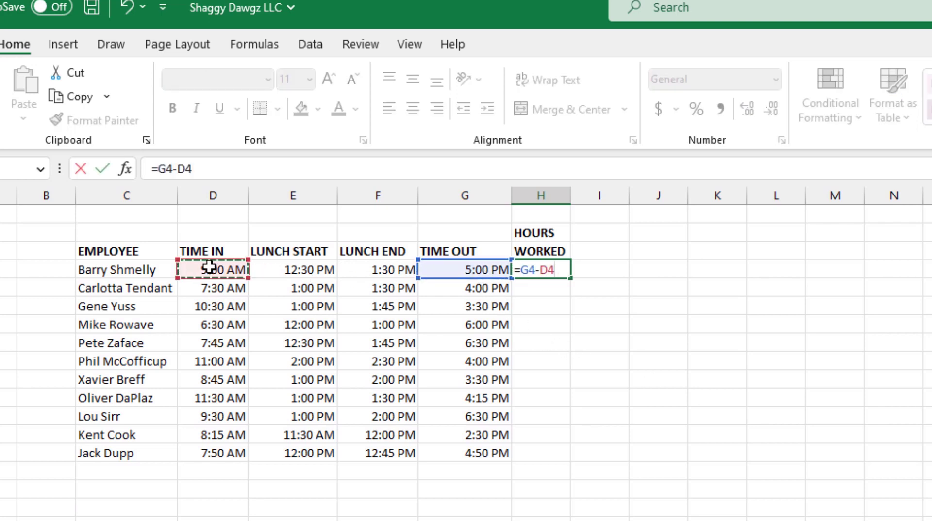
pyautogui.write('-(')
pyautogui.click(377, 270)
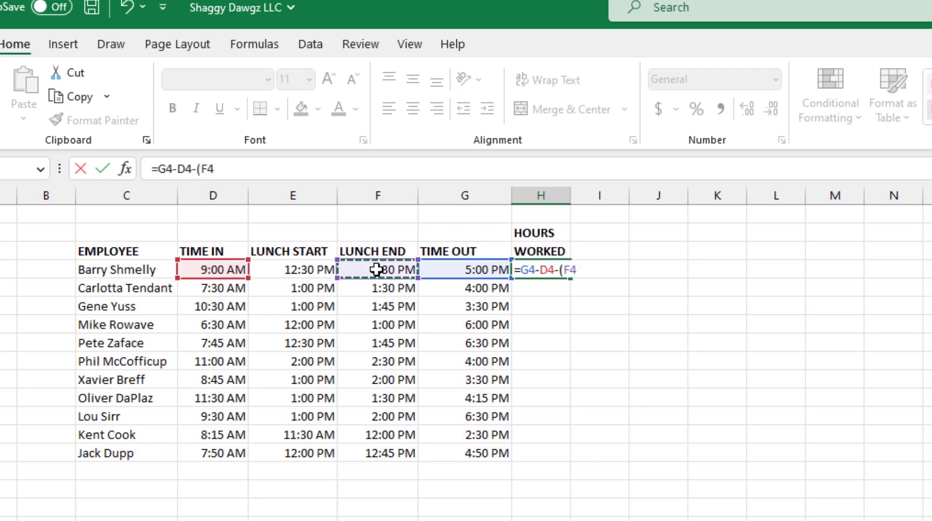
pyautogui.write('-')
pyautogui.click(316, 270)
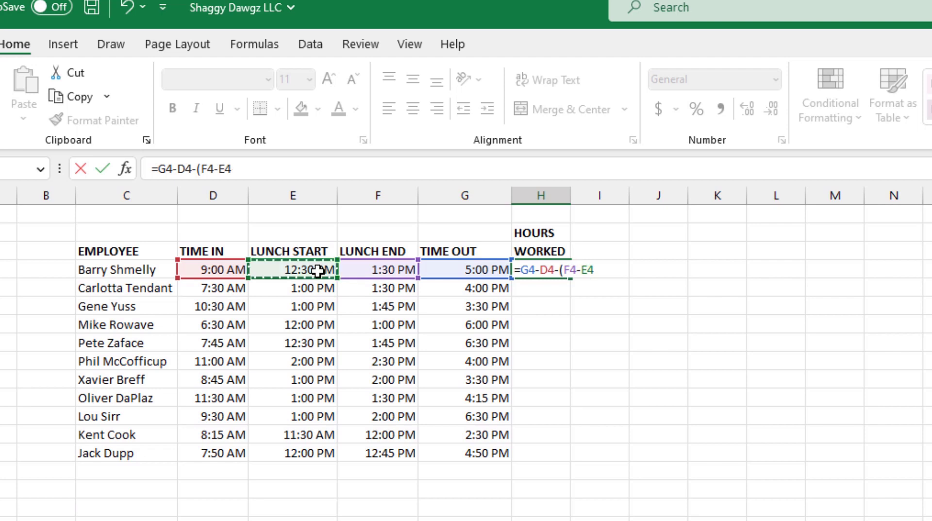
pyautogui.write(')')
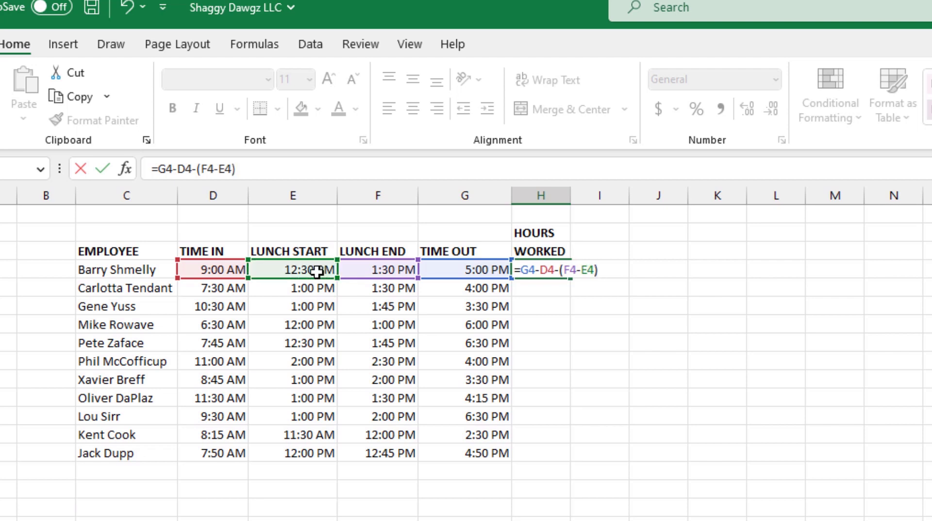
pyautogui.press('Return')
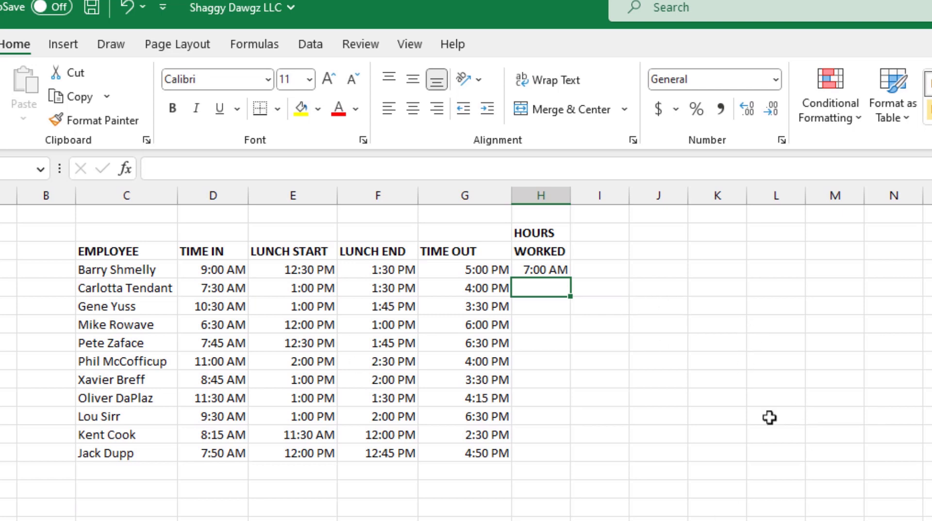
pyautogui.click(547, 270)
pyautogui.moveTo(573, 280); pyautogui.dragTo(574, 459)
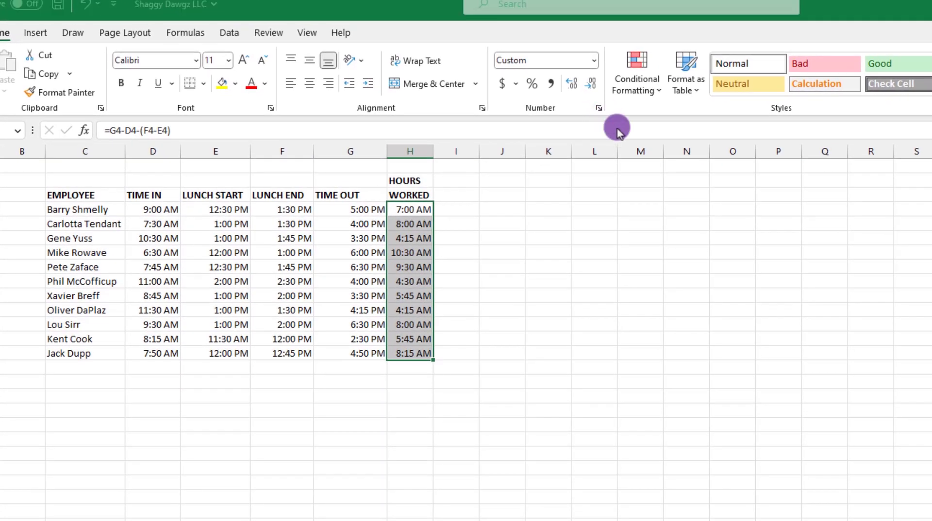
# Step: Format the Hours Worked in H4:H14 with the custom number type h:mm
pyautogui.click(777, 139)
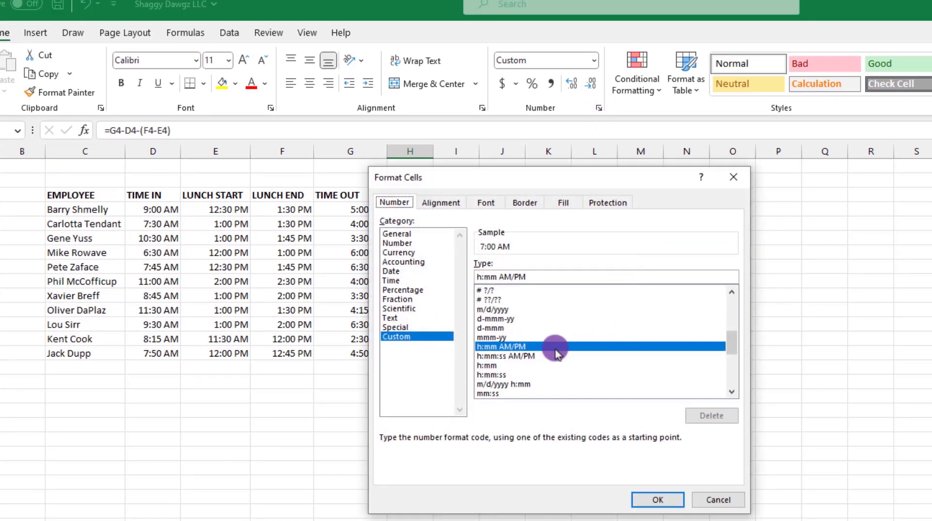
pyautogui.click(487, 366)
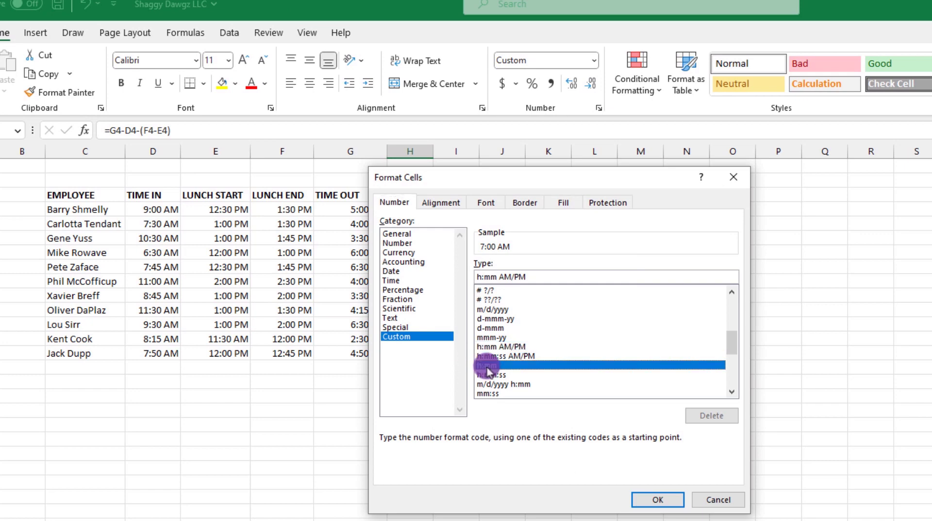
pyautogui.click(657, 500)
pyautogui.click(640, 482)
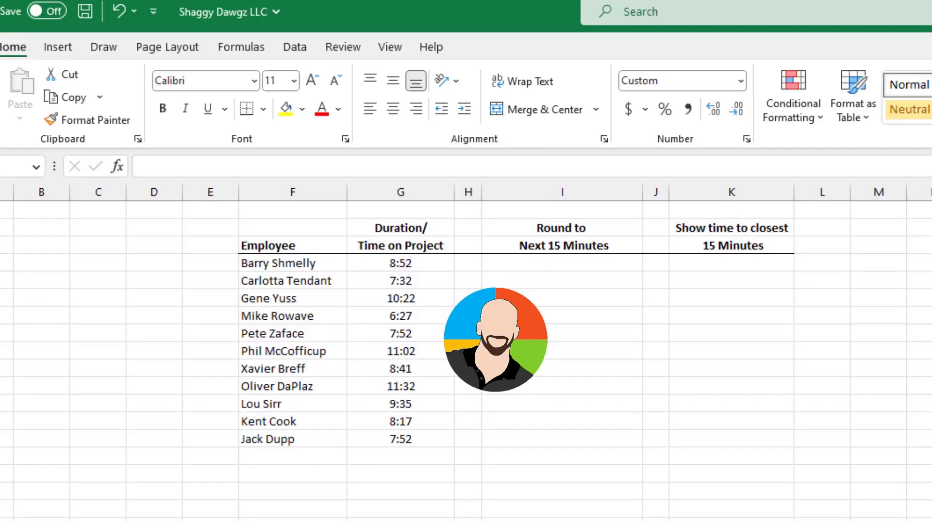
# Step: Enter =CEILING(G4,"0:15") in I4 to round the duration up to the next 15 minutes, and fill it down through I14
pyautogui.click(562, 263)
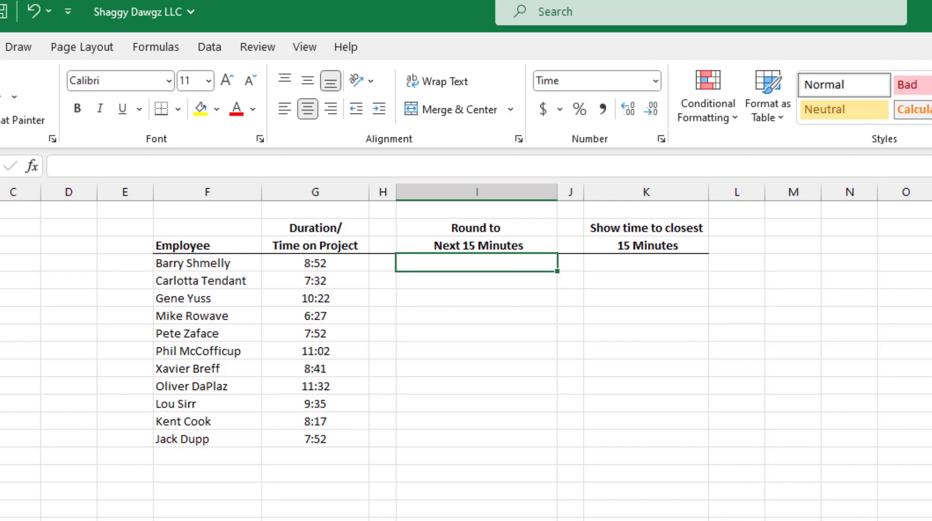
pyautogui.write('=ceili')
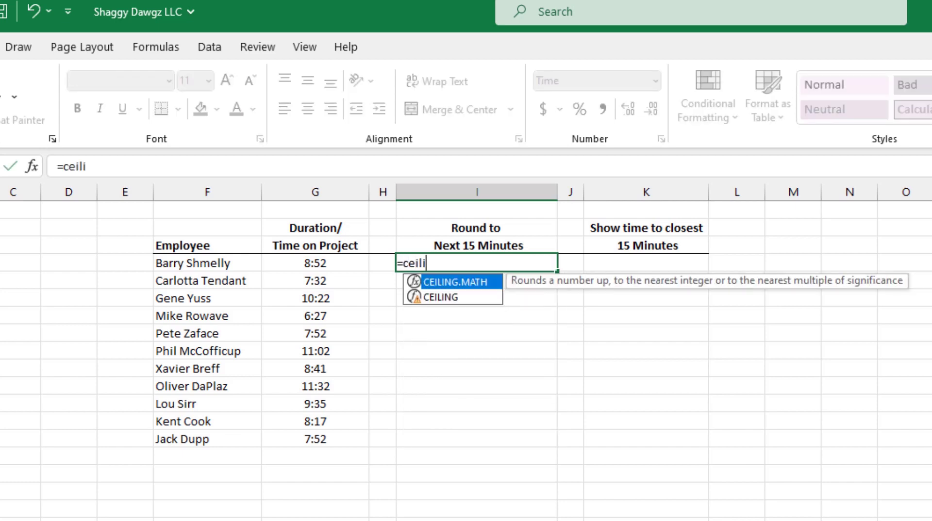
pyautogui.write('ng(')
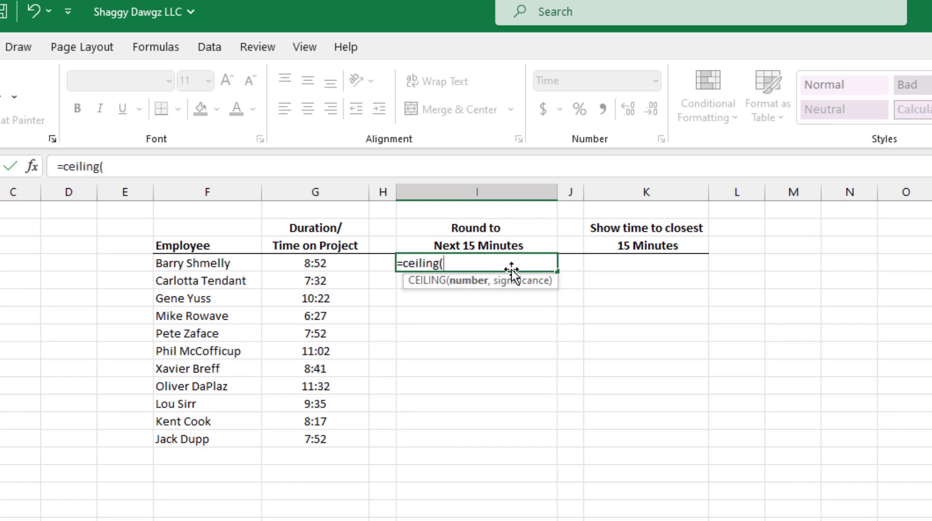
pyautogui.click(322, 262)
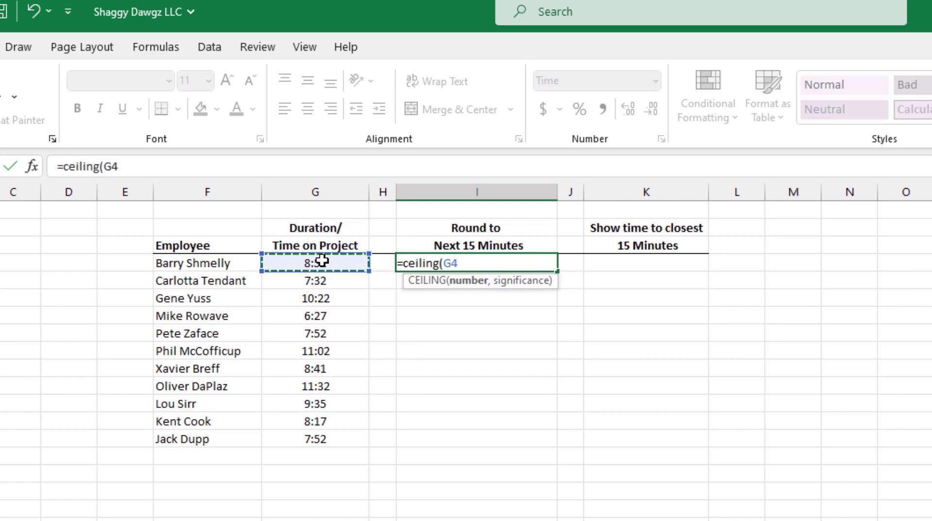
pyautogui.write(',"0:15')
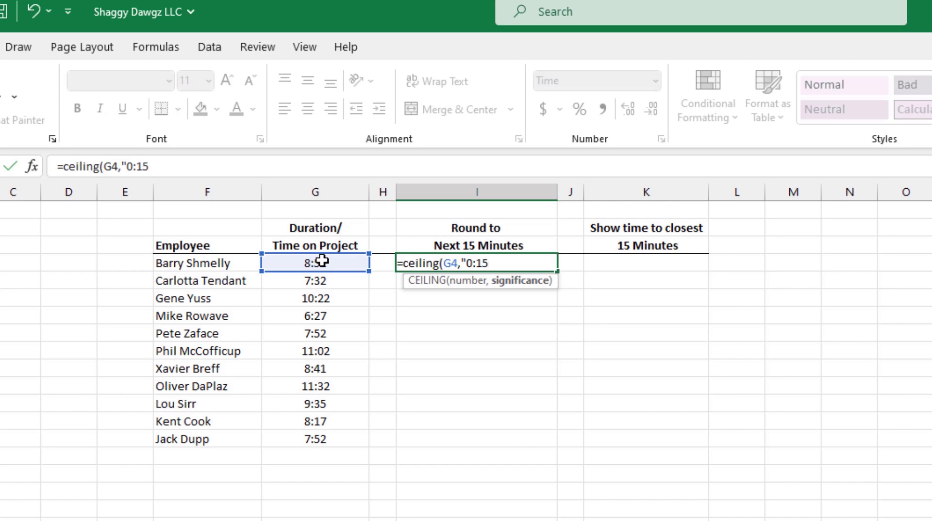
pyautogui.write('")')
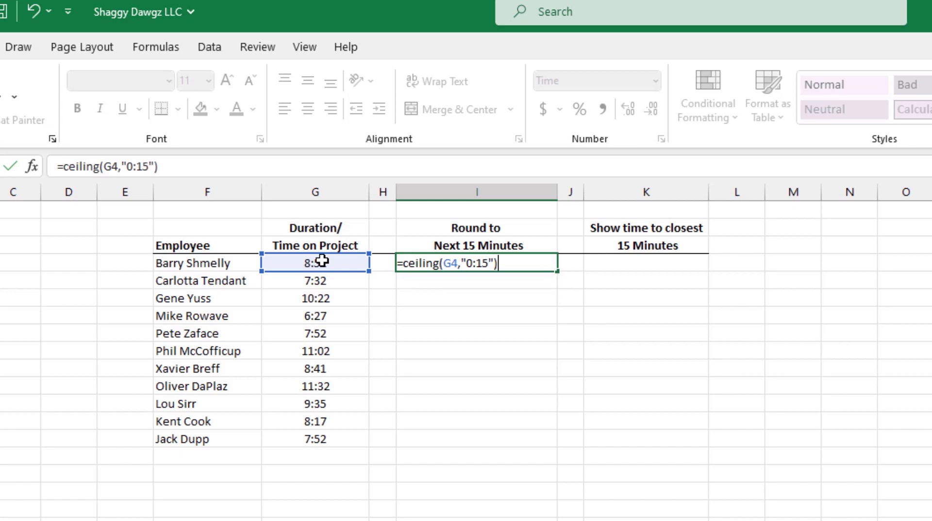
pyautogui.press('Return')
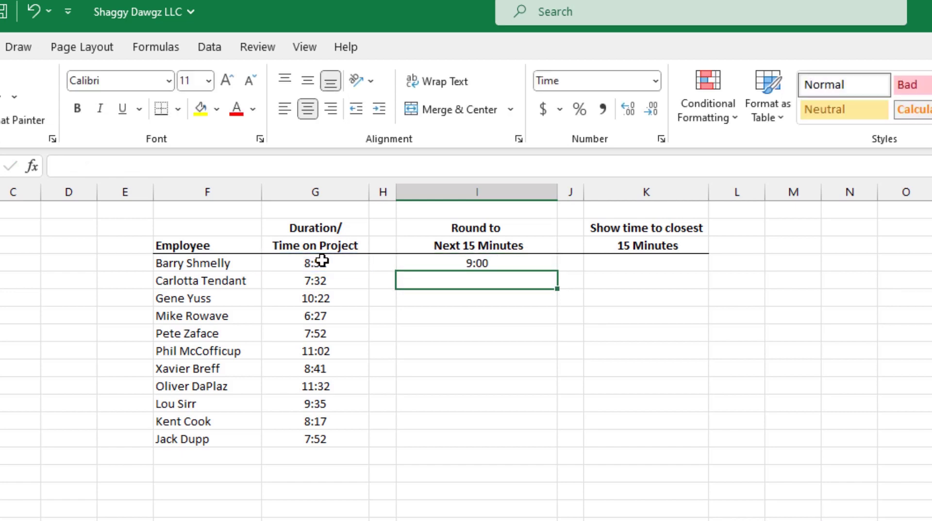
pyautogui.click(500, 262)
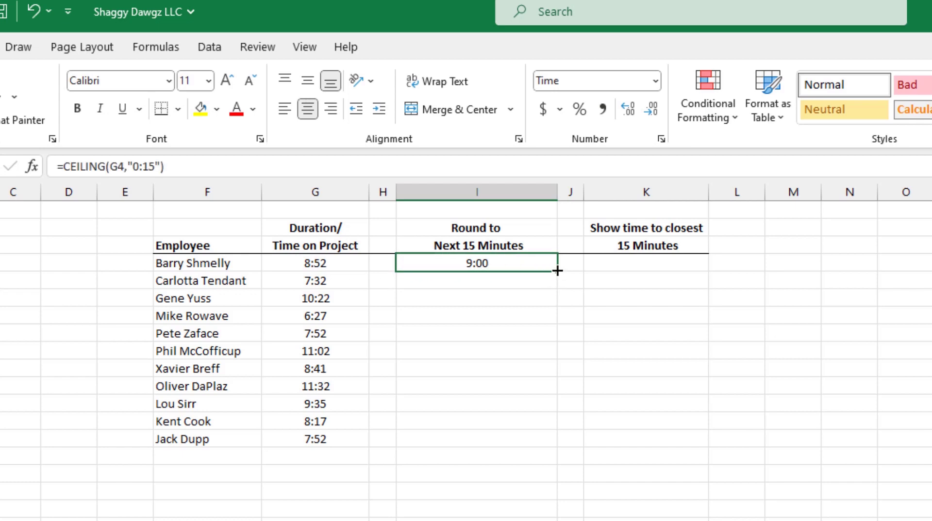
pyautogui.moveTo(557, 271); pyautogui.dragTo(557, 444)
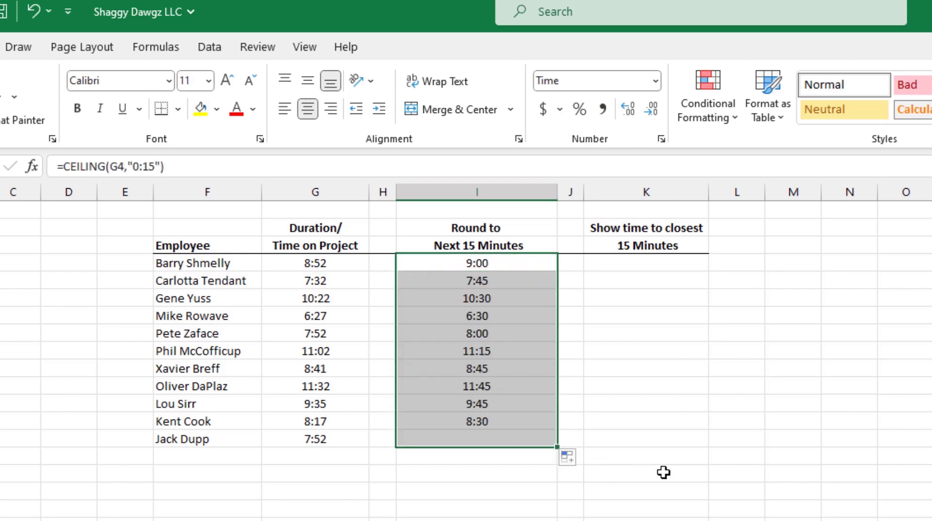
pyautogui.press('Right')
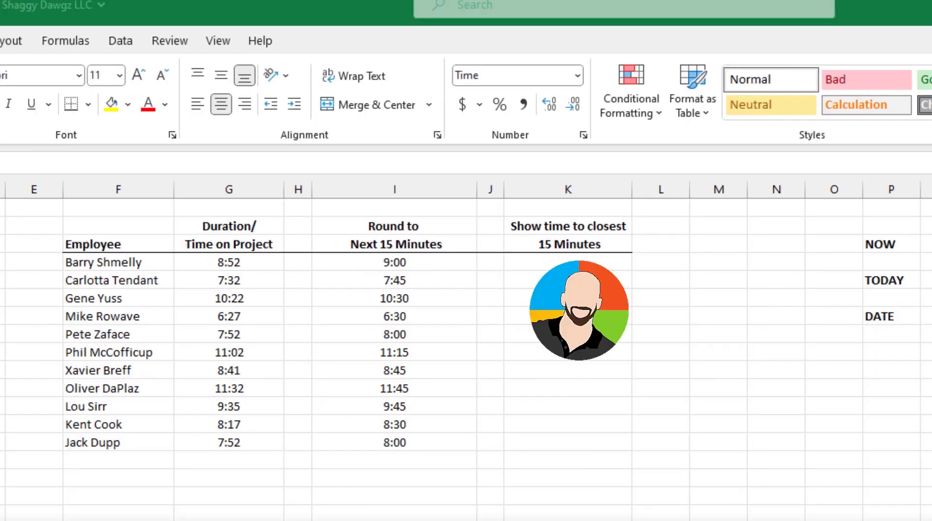
# Step: Enter =MROUND(G4,"0:15") in K4 to round the duration to the closest 15 minutes, and fill it down through K14
pyautogui.click(568, 263)
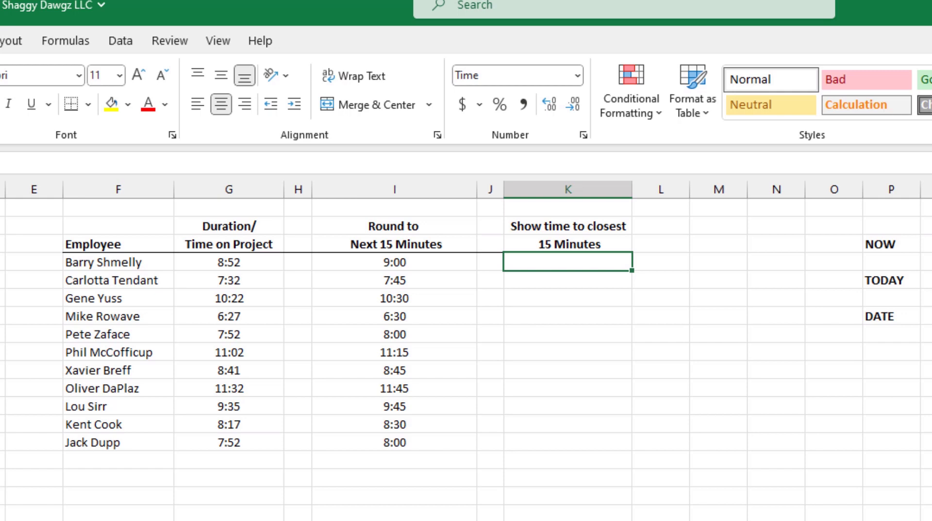
pyautogui.write('=mround(')
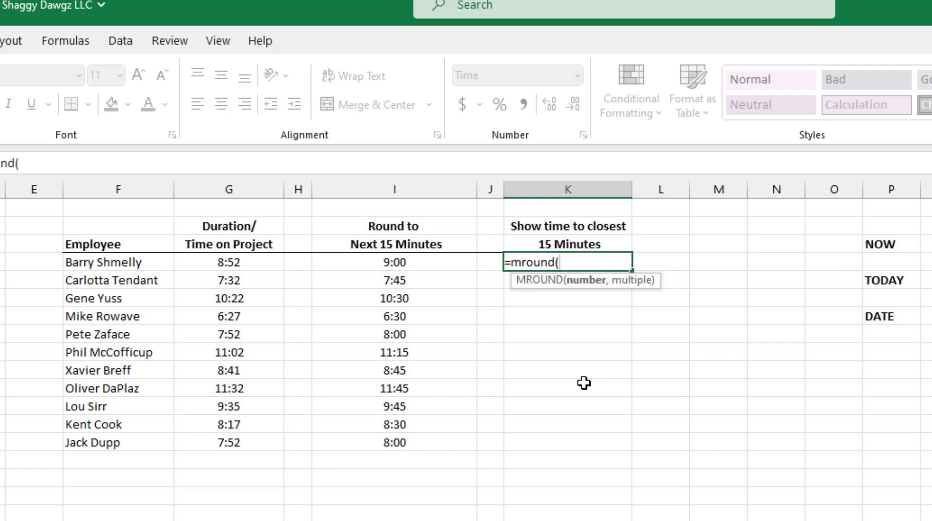
pyautogui.click(243, 255)
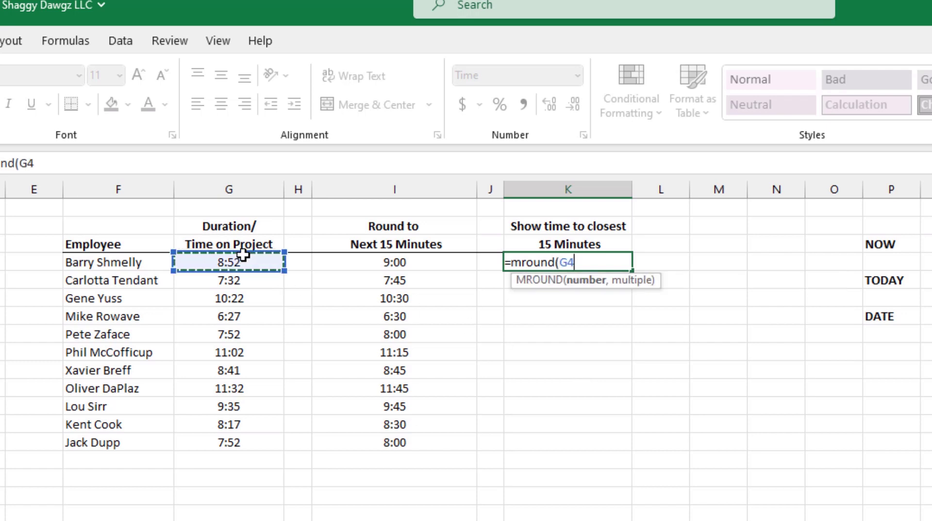
pyautogui.write(',"')
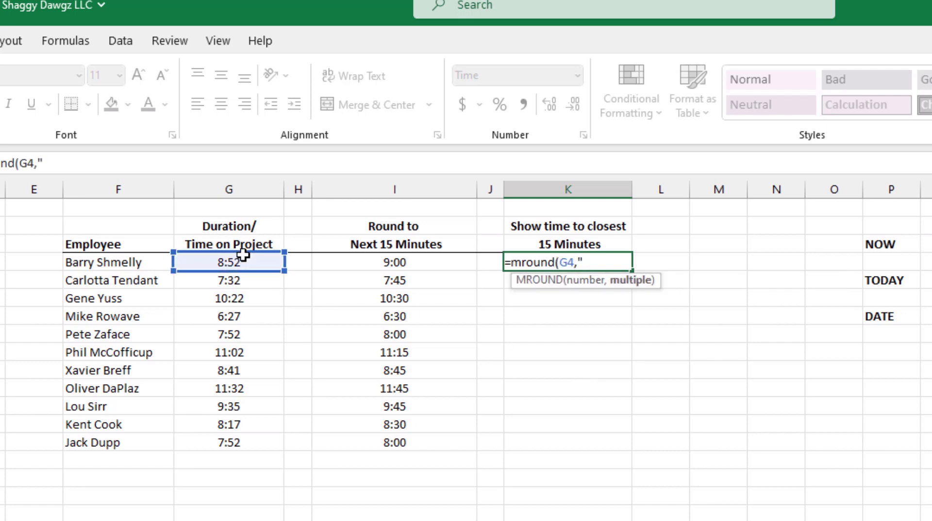
pyautogui.write('0:15")')
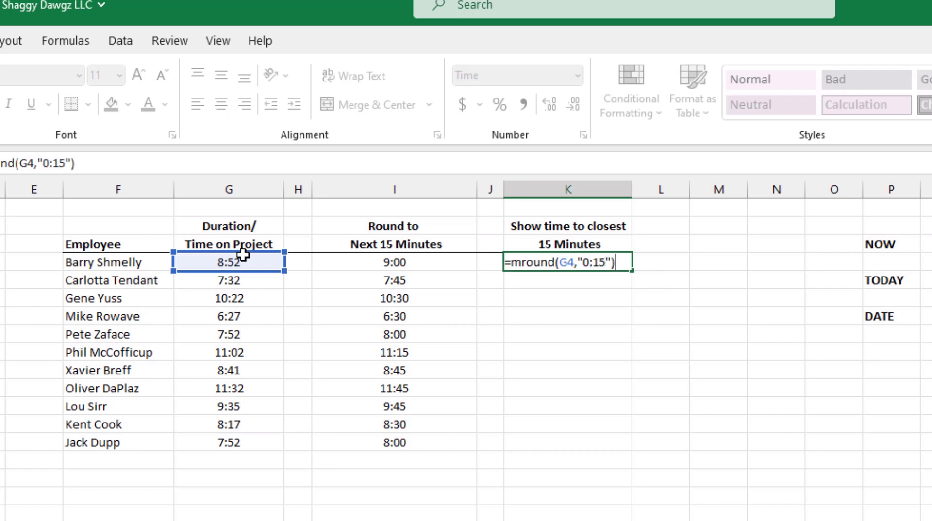
pyautogui.press('Return')
pyautogui.click(598, 262)
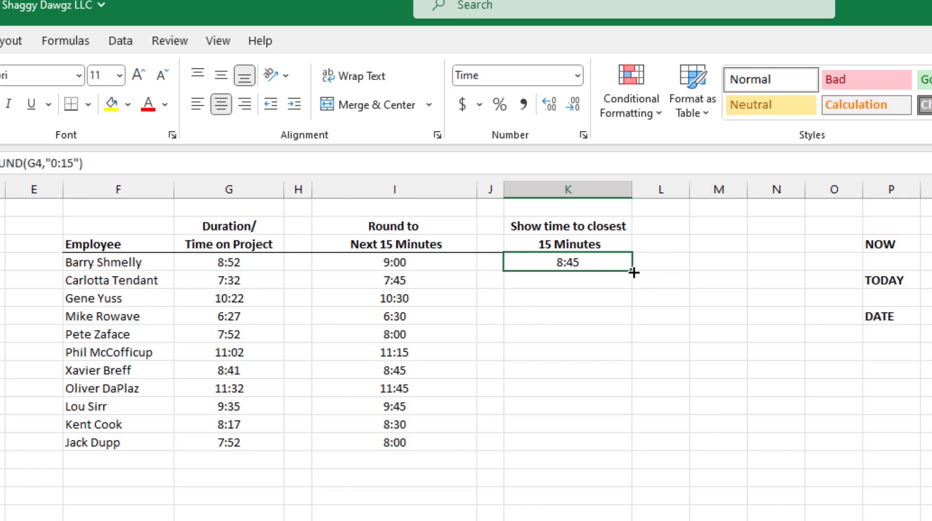
pyautogui.doubleClick(632, 270)
pyautogui.click(568, 519)
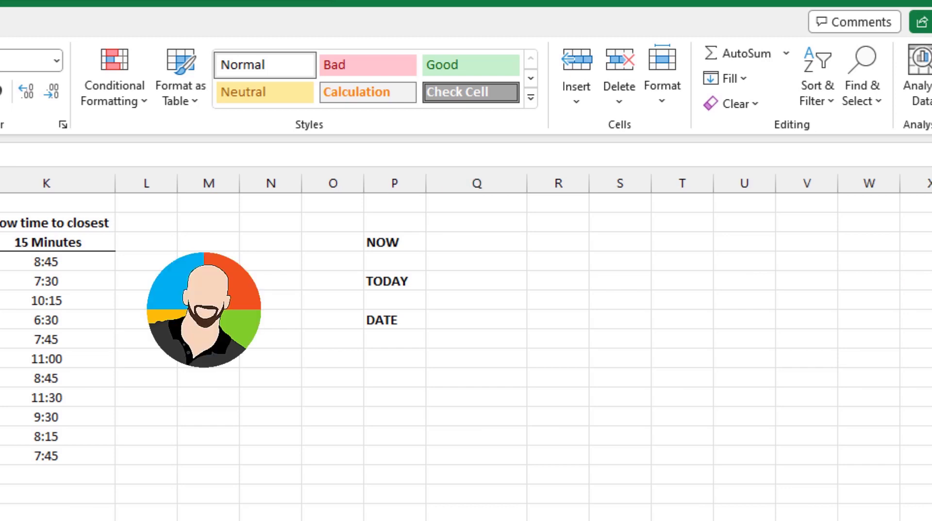
# Step: Enter =NOW() in Q3 beside the NOW label to return the current date and time
pyautogui.click(467, 238)
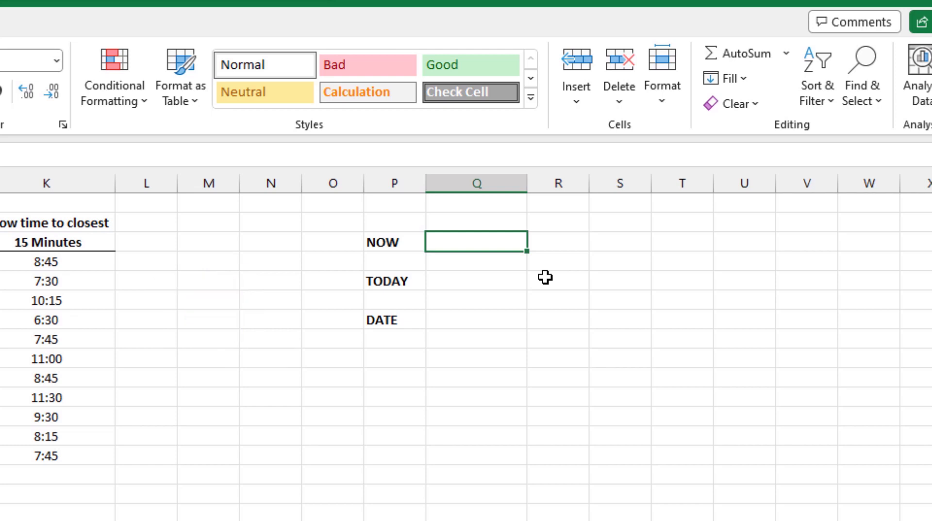
pyautogui.write('=no')
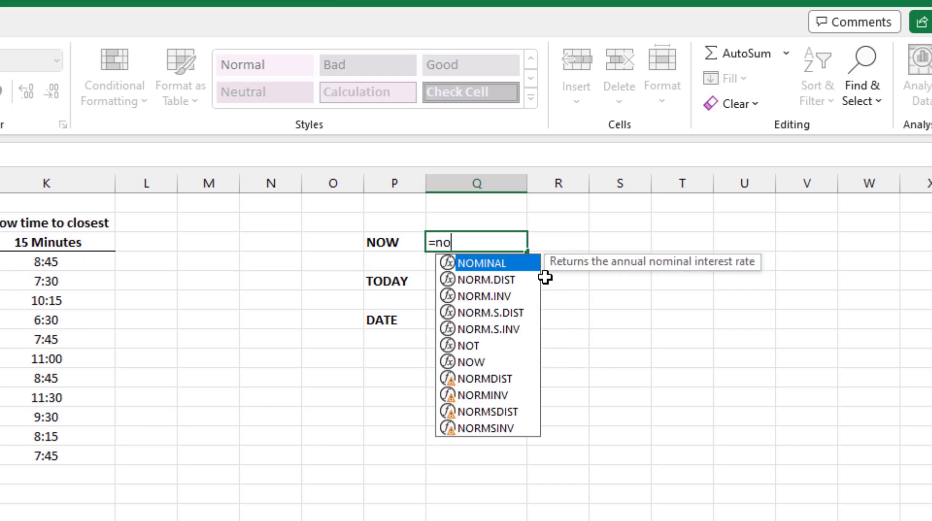
pyautogui.write('w()')
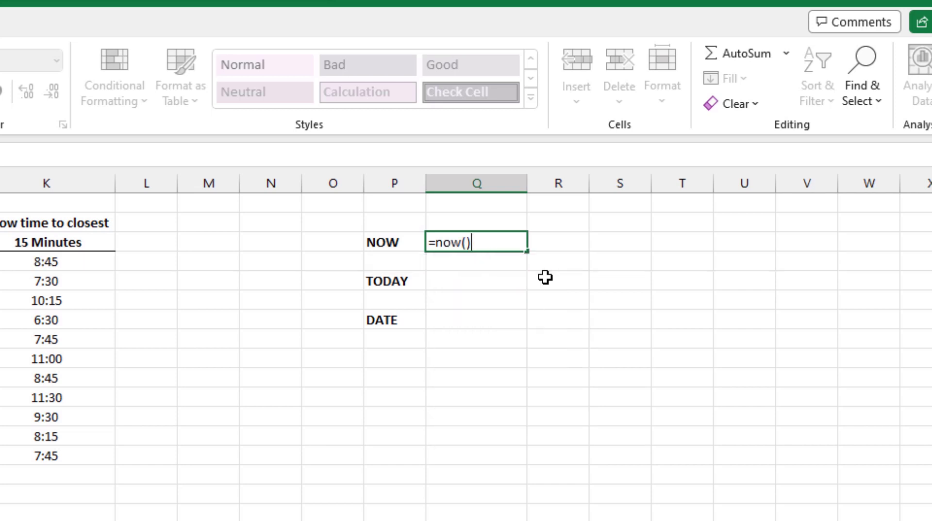
pyautogui.press('Return')
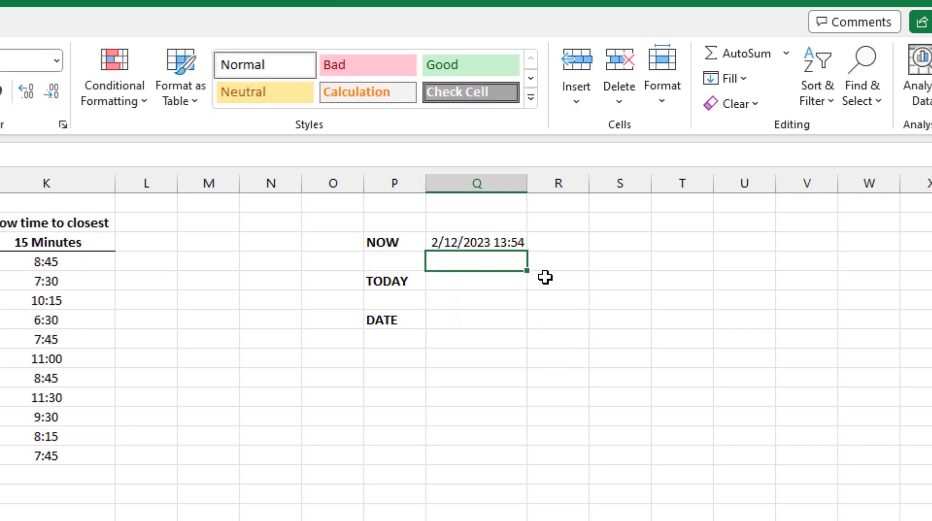
# Step: Enter =TODAY() in Q5 beside the TODAY label to return the current date
pyautogui.click(456, 279)
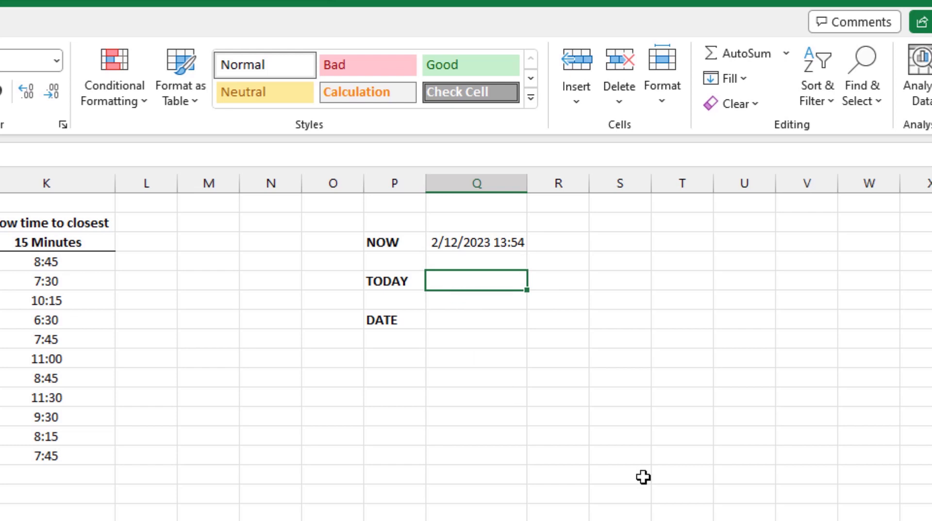
pyautogui.write('=to')
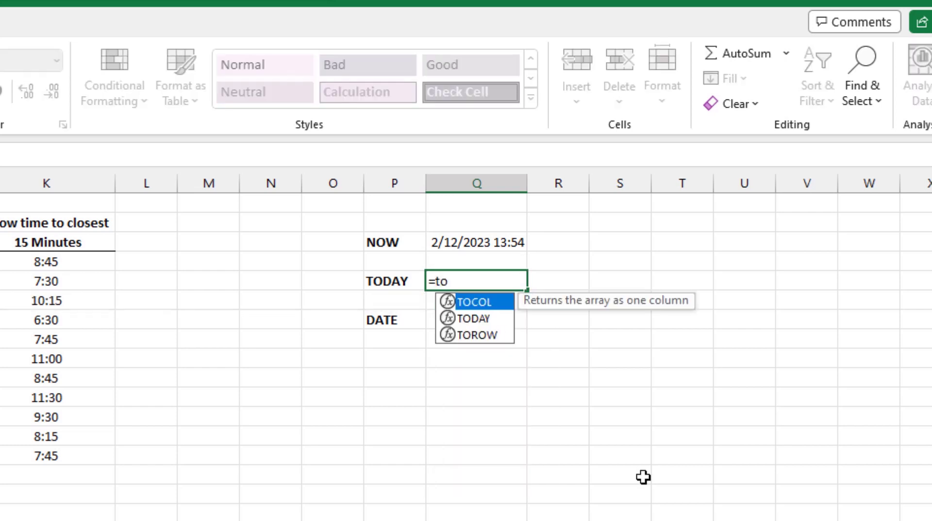
pyautogui.write('day()')
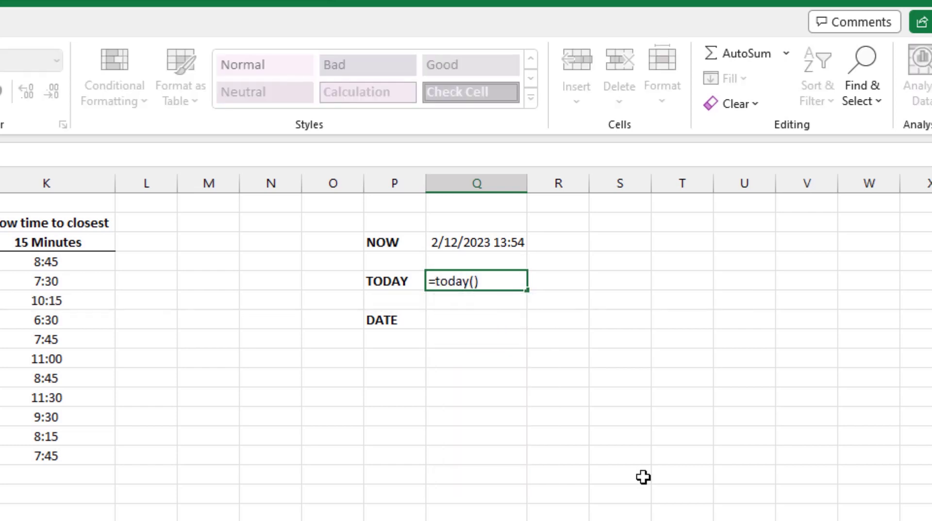
pyautogui.press('Return')
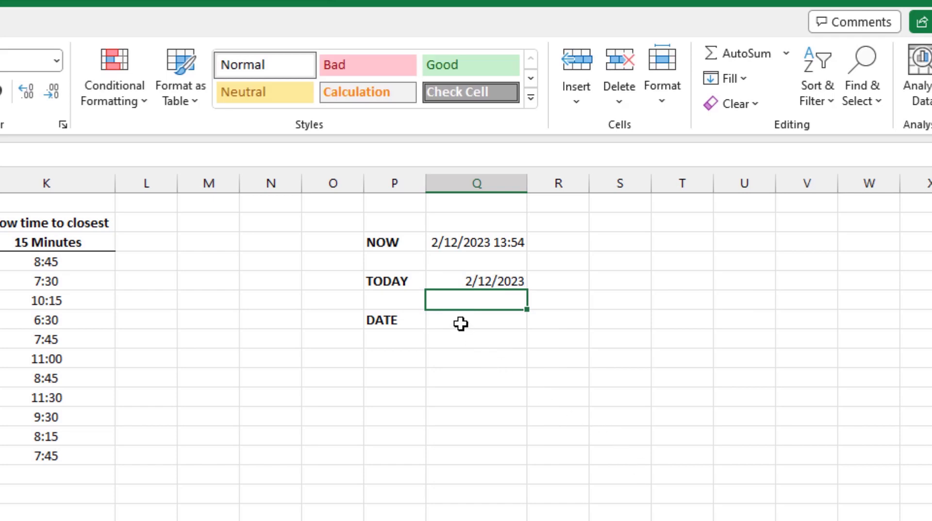
# Step: Insert the current date, 2/12/2023, as a fixed value in Q7 beside the DATE label
pyautogui.click(460, 323)
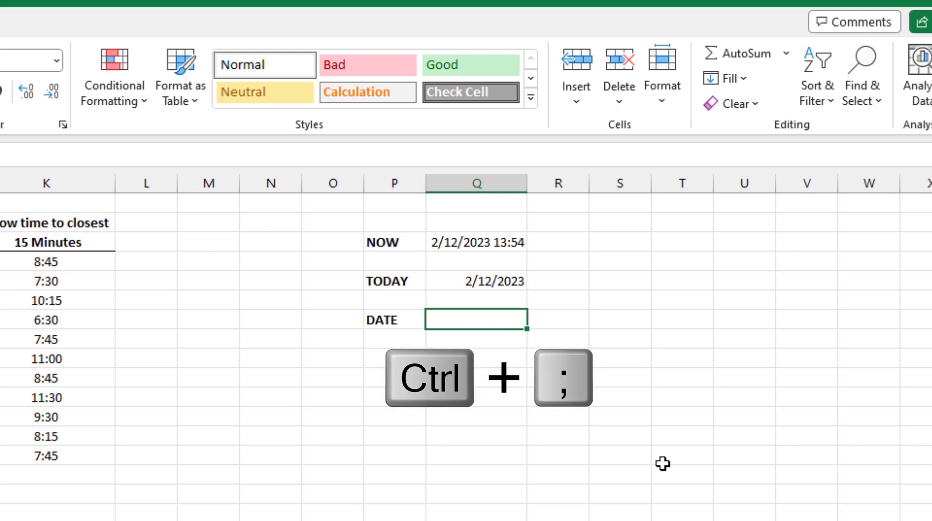
pyautogui.hotkey('ctrl', ';')
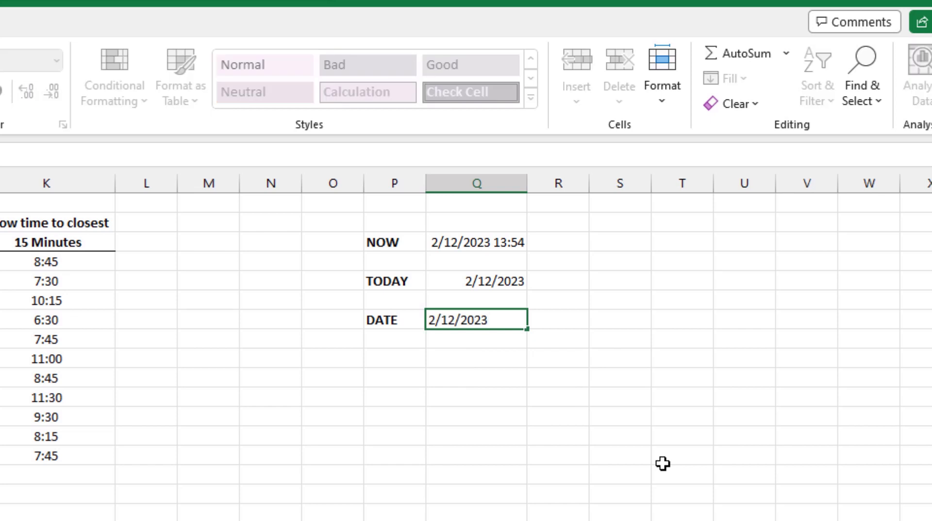
pyautogui.press('Return')
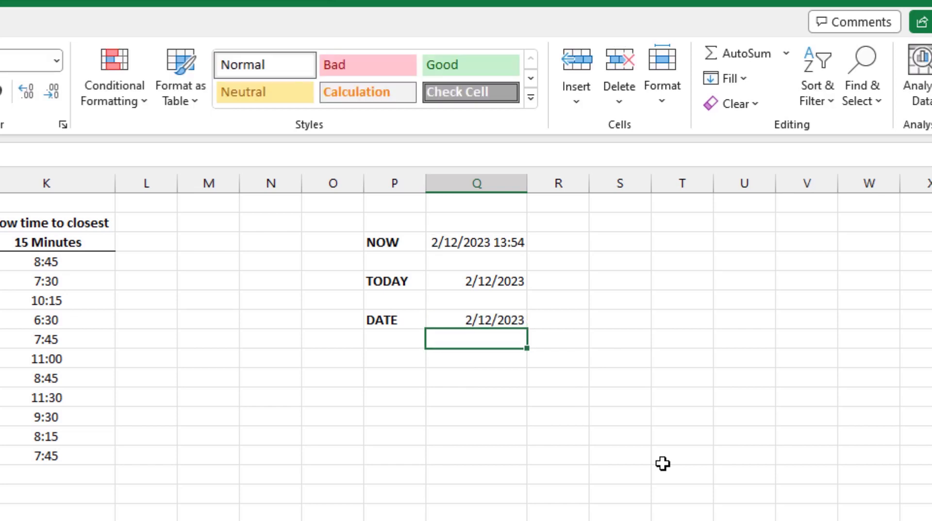